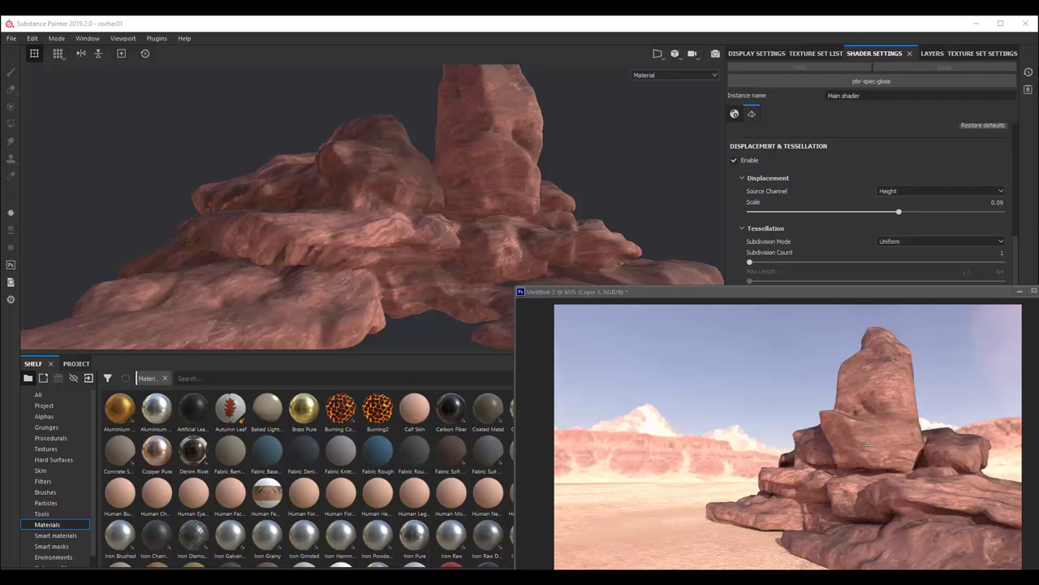
- Close the Untitled-2 Photoshop render without saving to return to the Substance Painter rock
left_click_drag(888, 294, 806, 258)
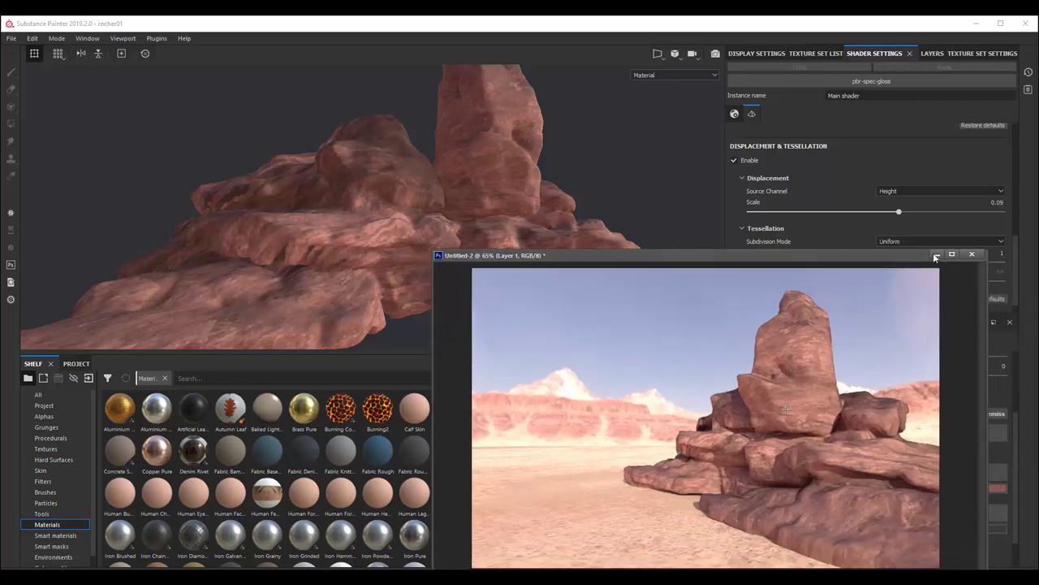
left_click(972, 254)
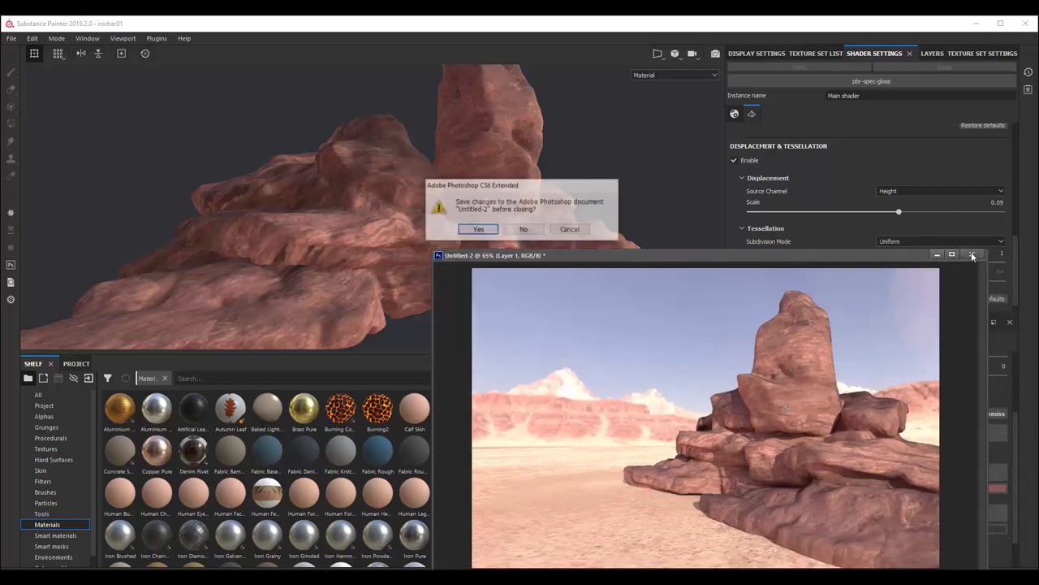
left_click(523, 230)
mouse_move(458, 286)
left_mouse_down("alt")
mouse_move(457, 277)
mouse_move(431, 282)
left_mouse_up("alt")
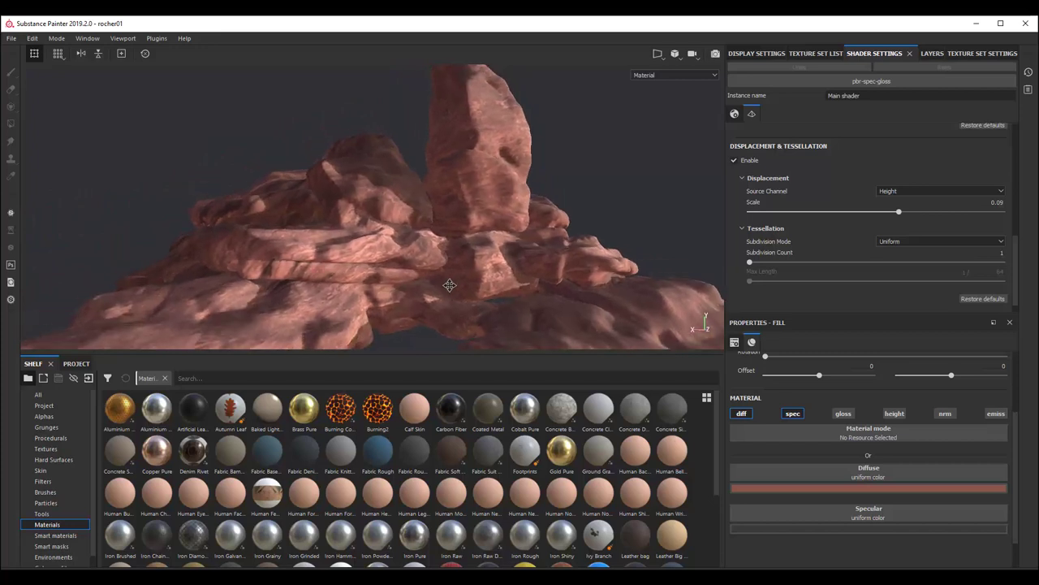
- Orbit around the rock, then show the layer stack with Fill layers 1 and 2
left_click_drag(430, 282, 384, 277, "alt")
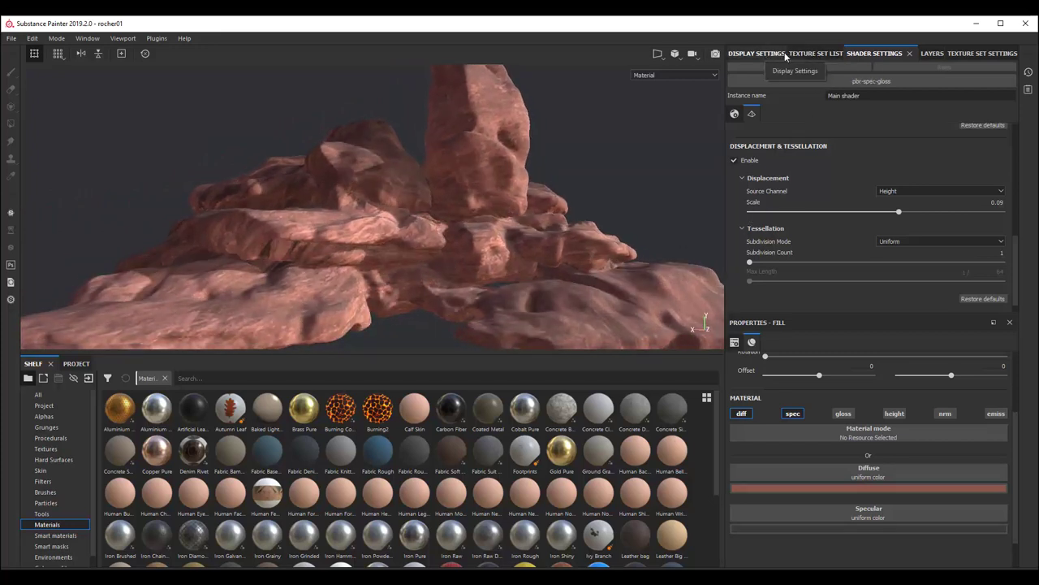
left_click(935, 56)
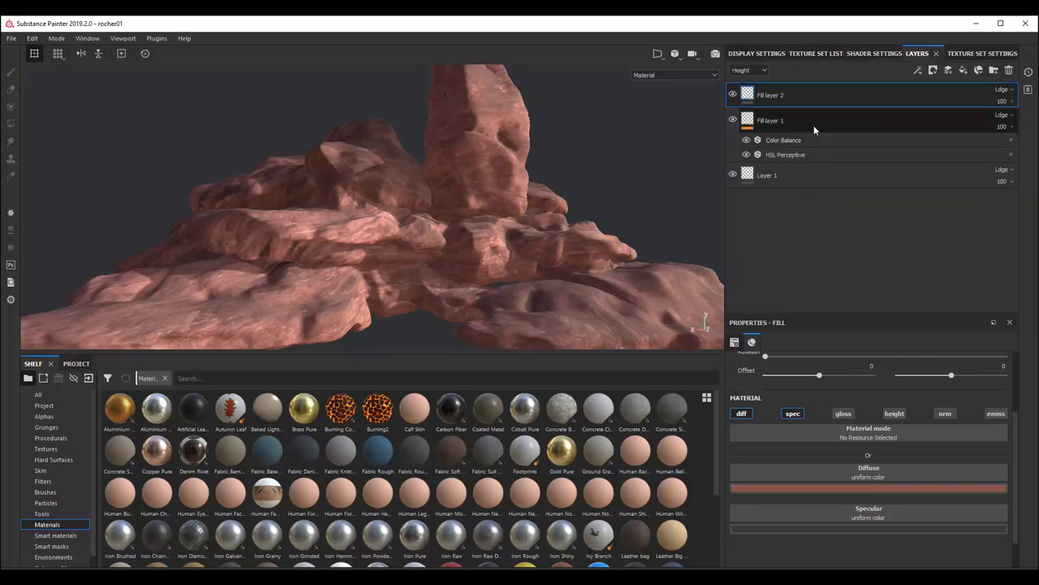
- Select Fill layer 1 and toggle its visibility off and on to compare the rock
left_click(771, 116)
left_click(734, 120)
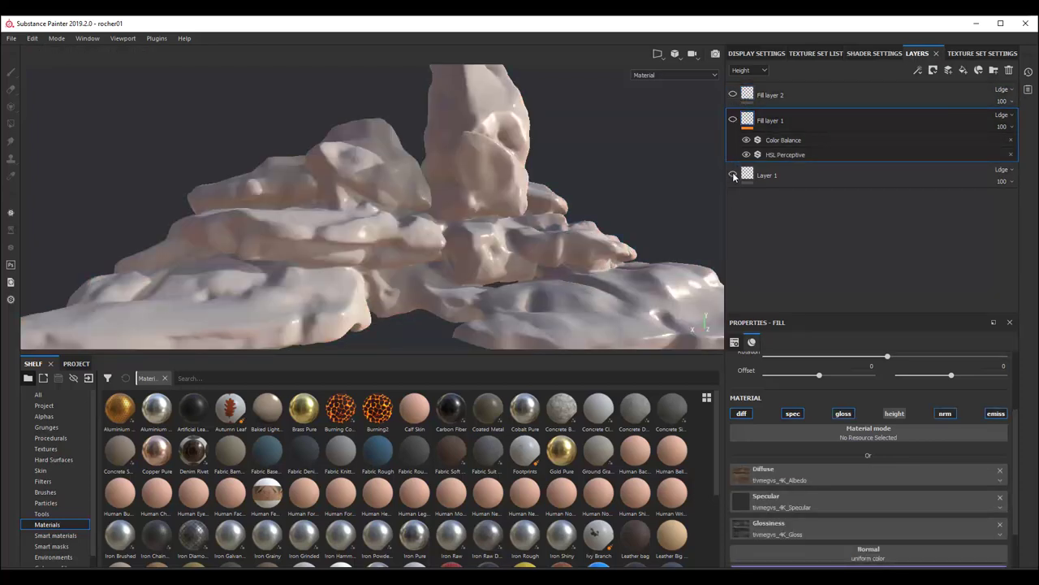
left_click(733, 119)
double_click(782, 121)
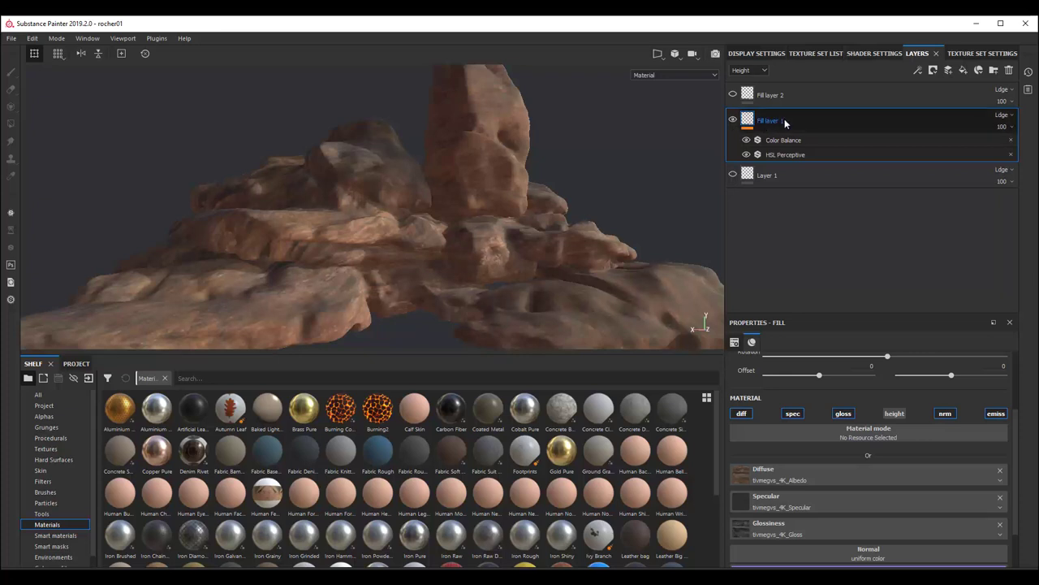
key("Return")
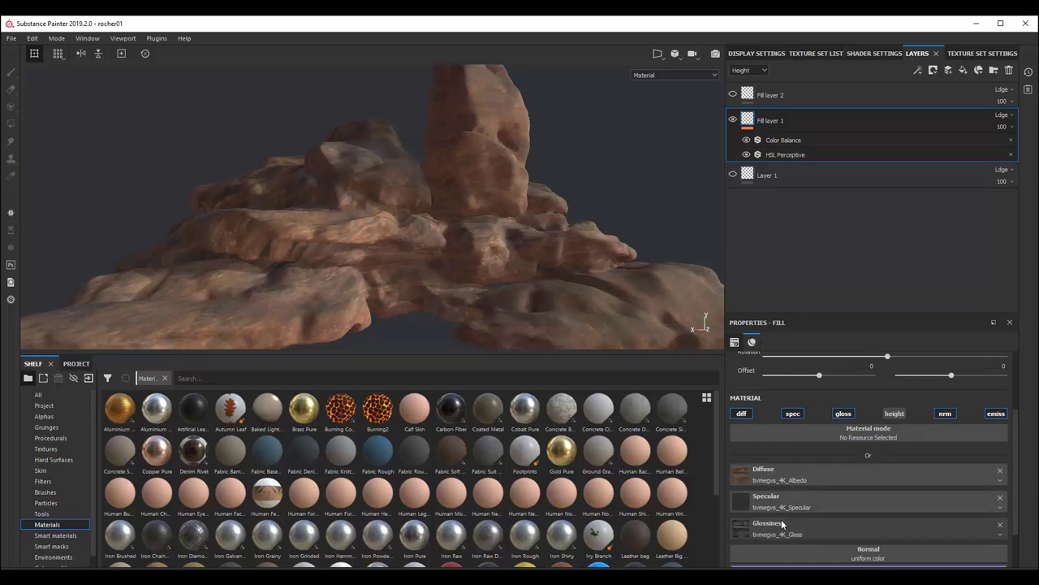
scroll(784, 524, "down", 2)
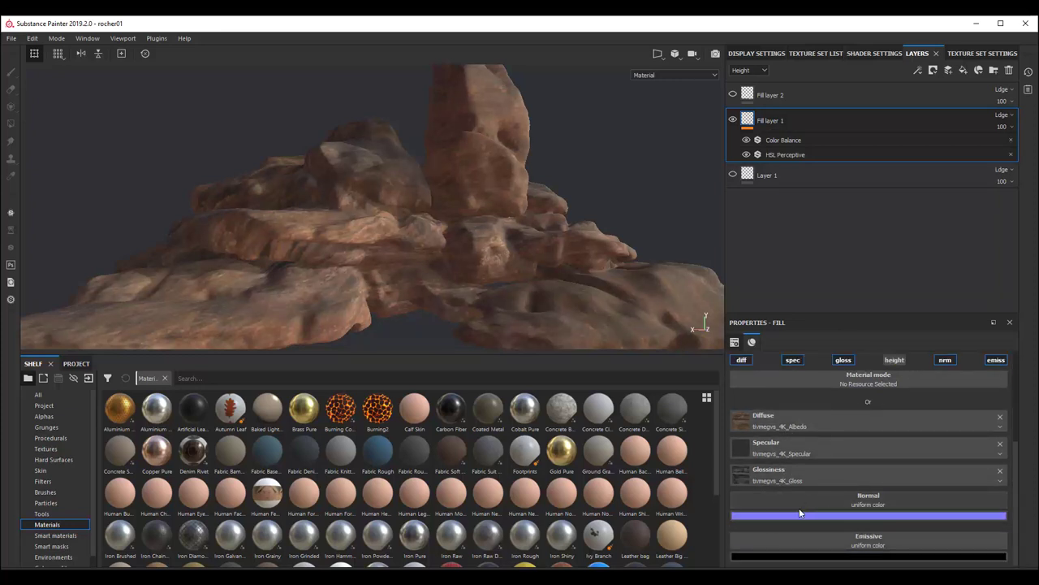
scroll(900, 530, "up", 2)
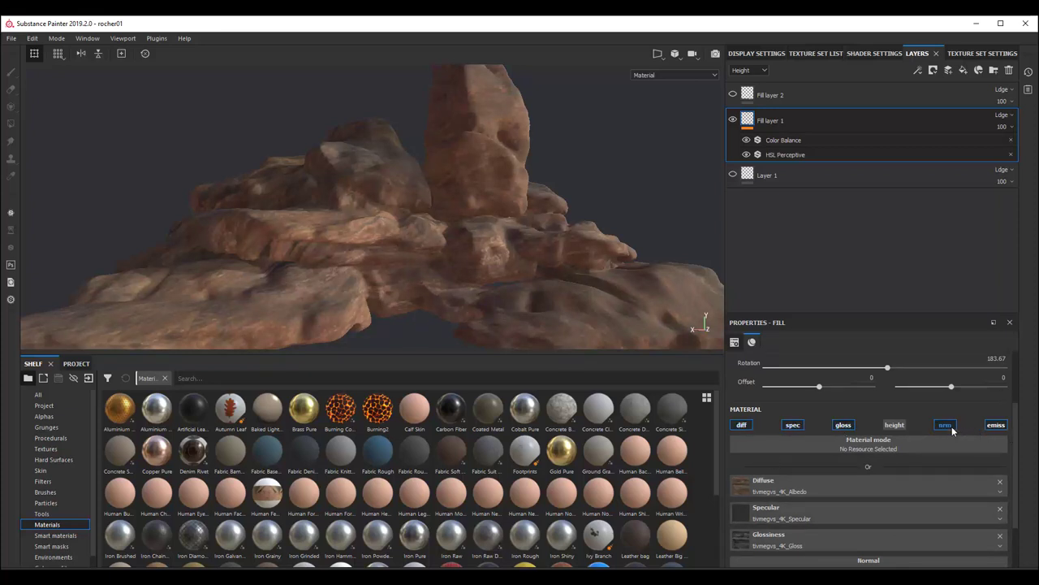
- Disable Fill layer 1's emissive and normal channels, then orbit to check the rock
left_click(995, 425)
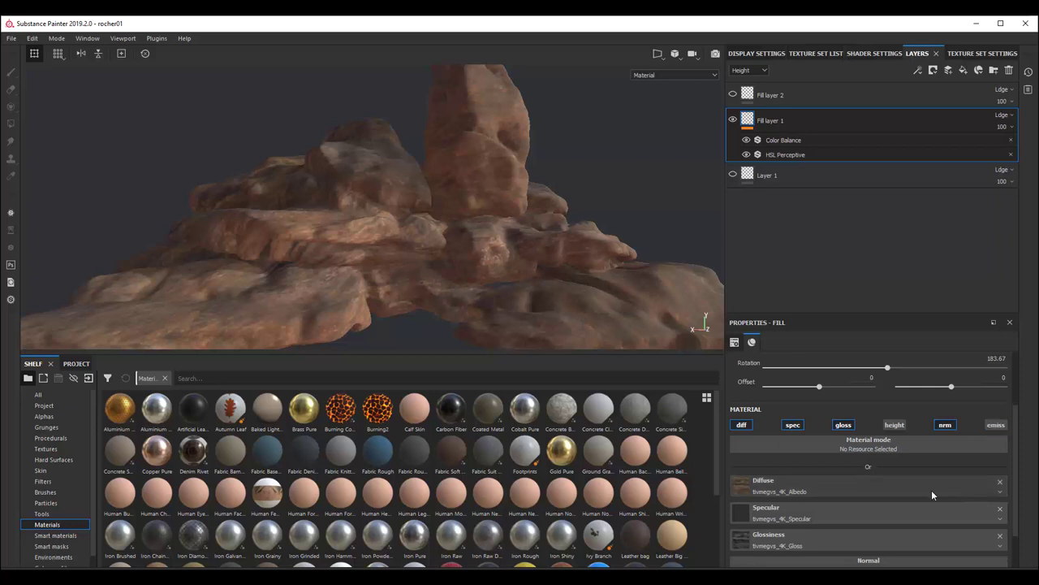
left_click(942, 424)
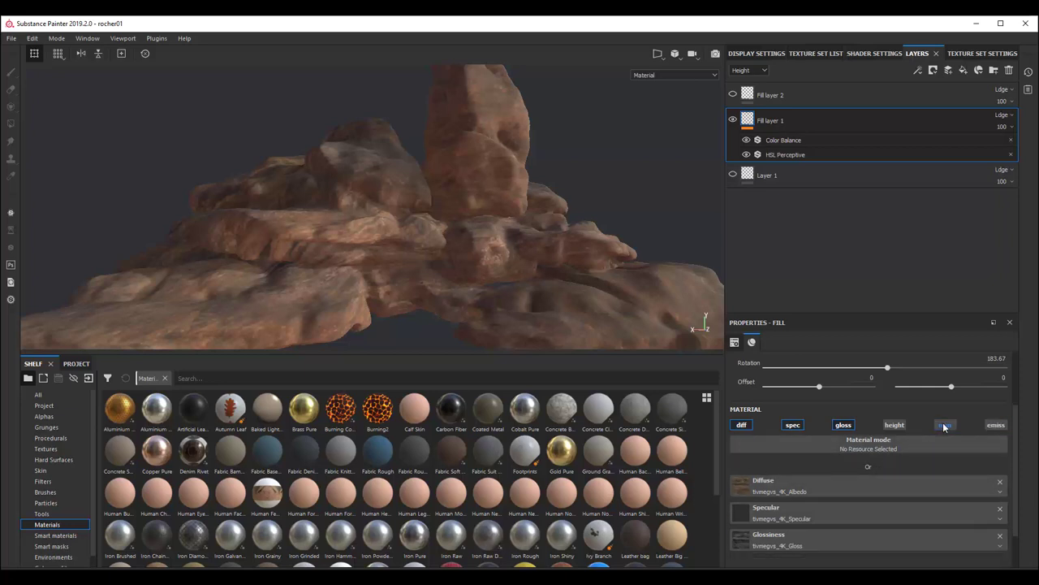
mouse_move(553, 303)
left_mouse_down("alt")
mouse_move(600, 271)
mouse_move(572, 292)
mouse_move(480, 264)
left_mouse_up("alt")
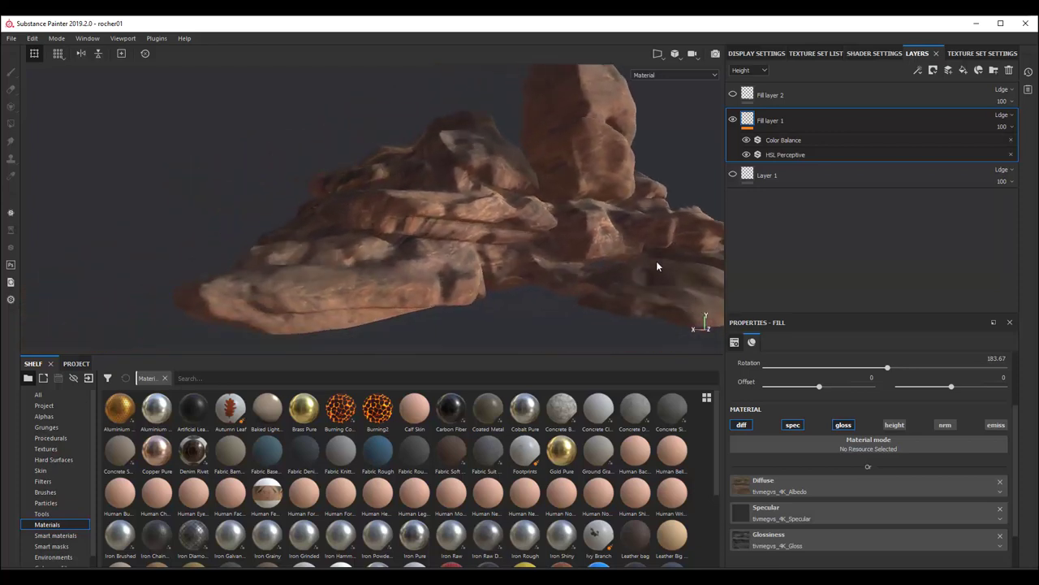
scroll(480, 262, "up", 5)
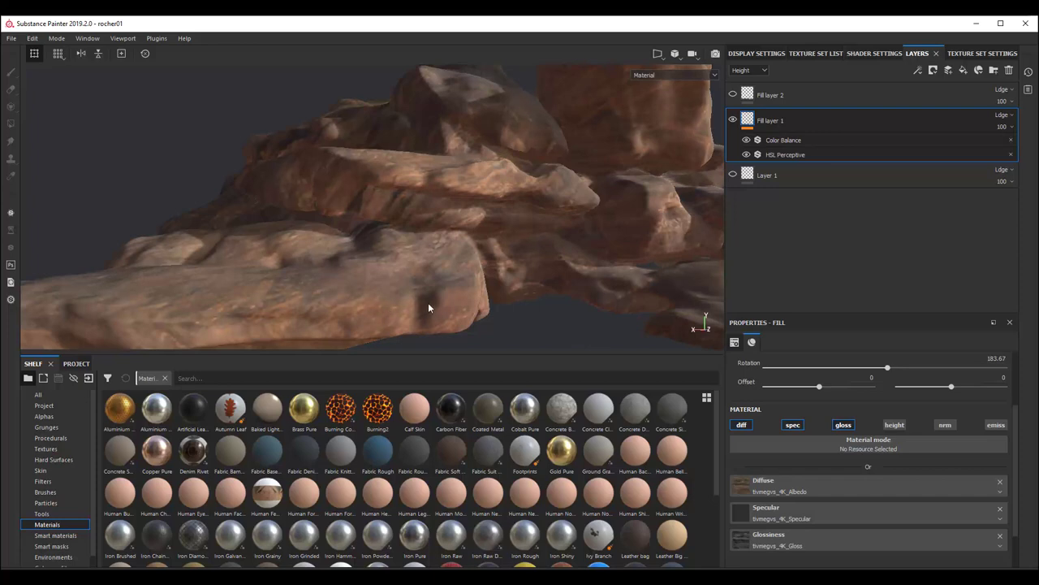
mouse_move(428, 307)
left_mouse_down("alt")
mouse_move(413, 316)
mouse_move(430, 297)
mouse_move(422, 315)
left_mouse_up("alt")
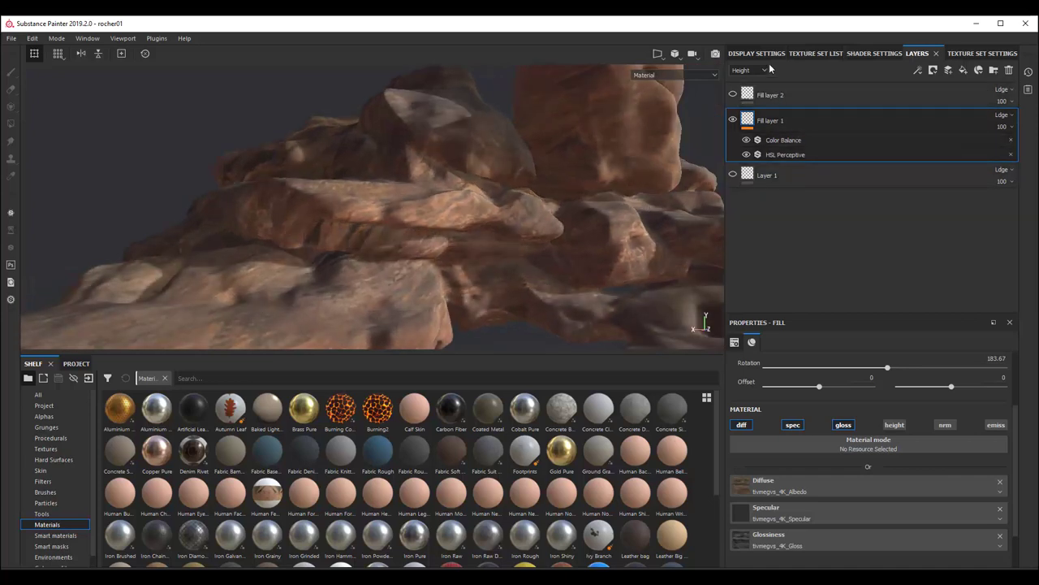
- Toggle displacement off and back on in Shader Settings, keeping Height as the source channel
left_click(861, 54)
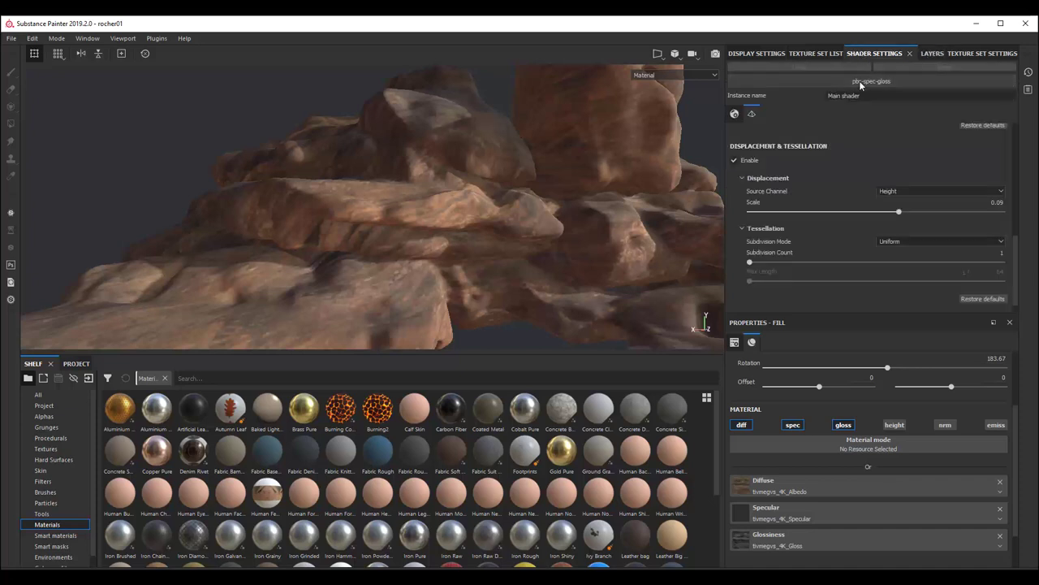
left_click(744, 161)
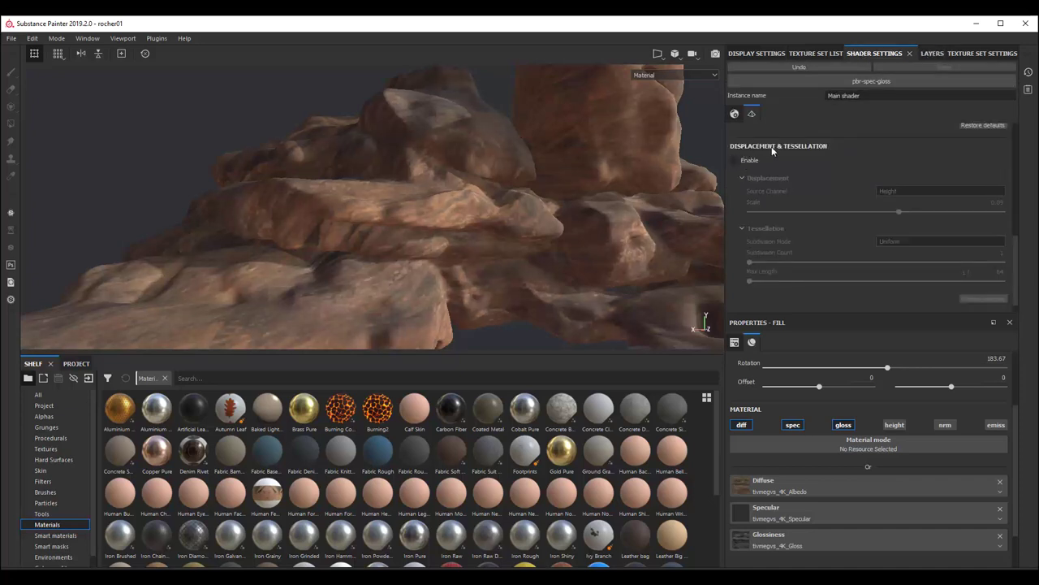
left_click(748, 157)
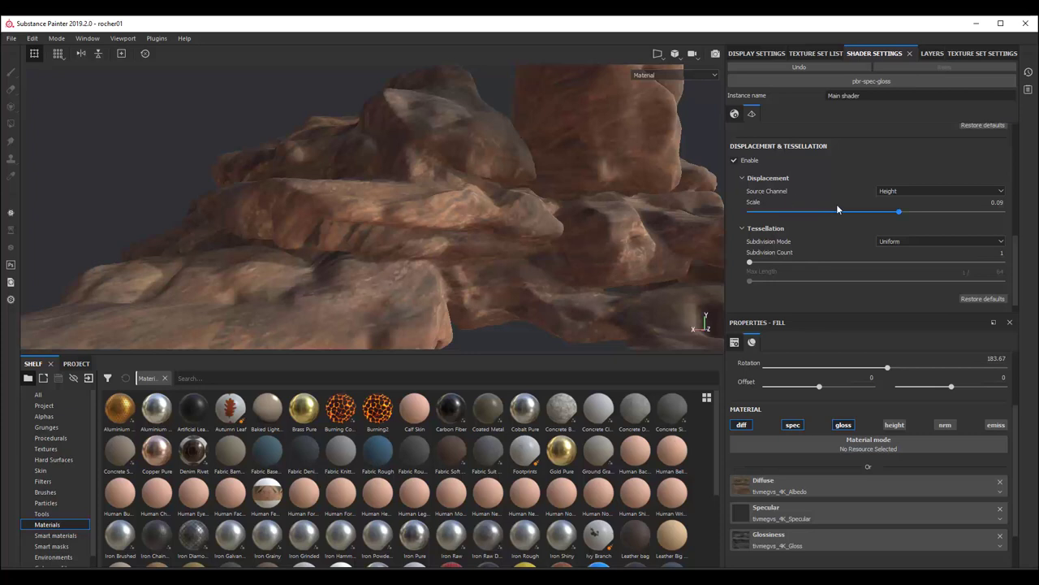
left_click(918, 192)
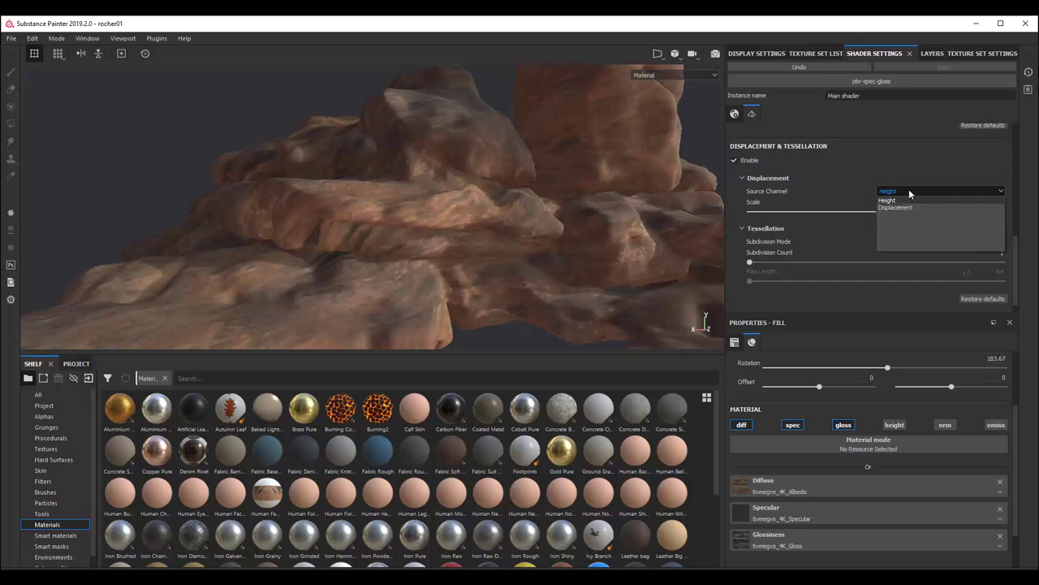
left_click(908, 189)
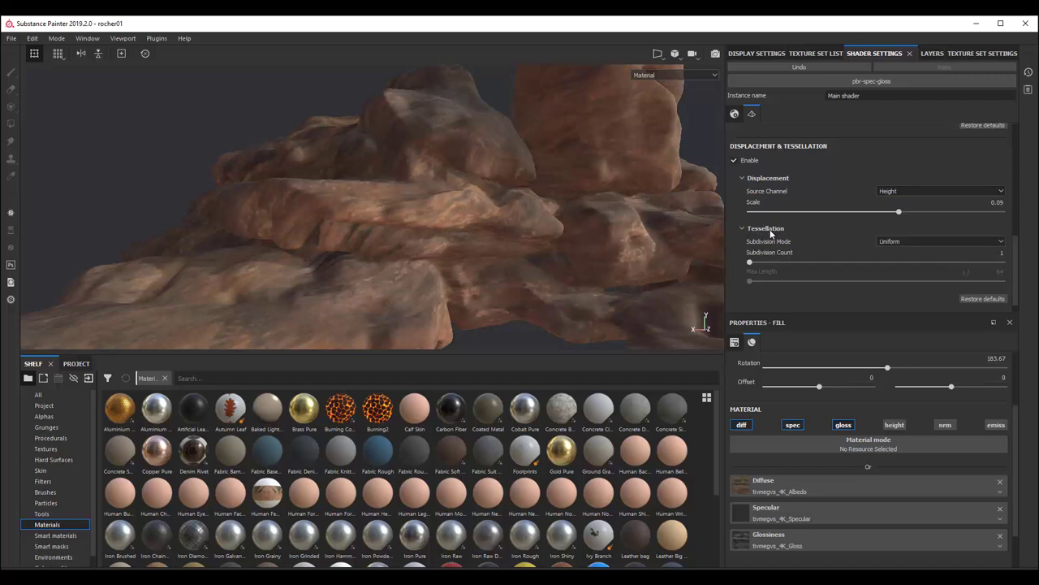
- Switch subdivision mode to Edge Length and set Max Length to about 754.84
left_click(890, 242)
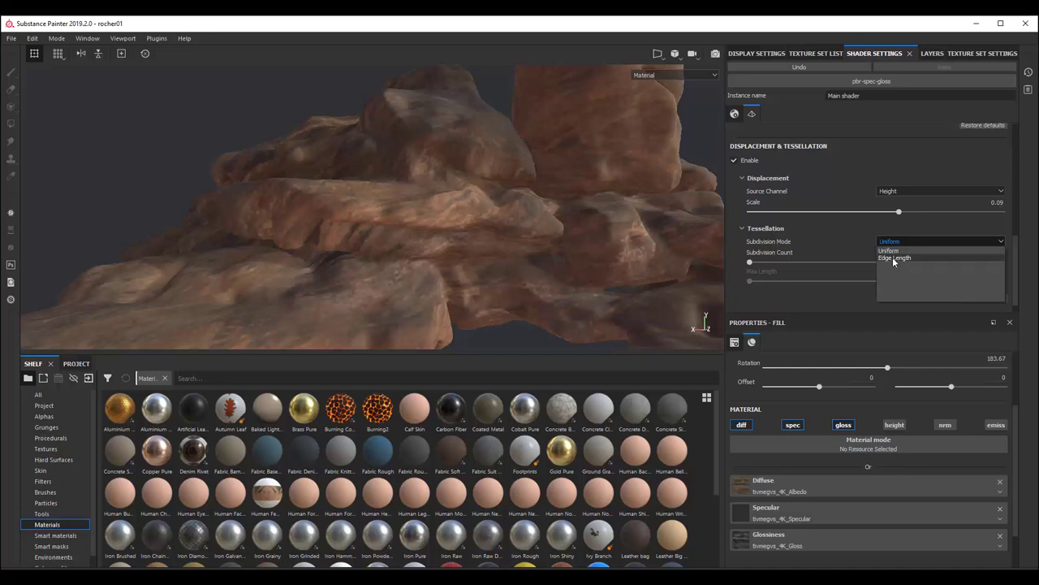
left_click(893, 258)
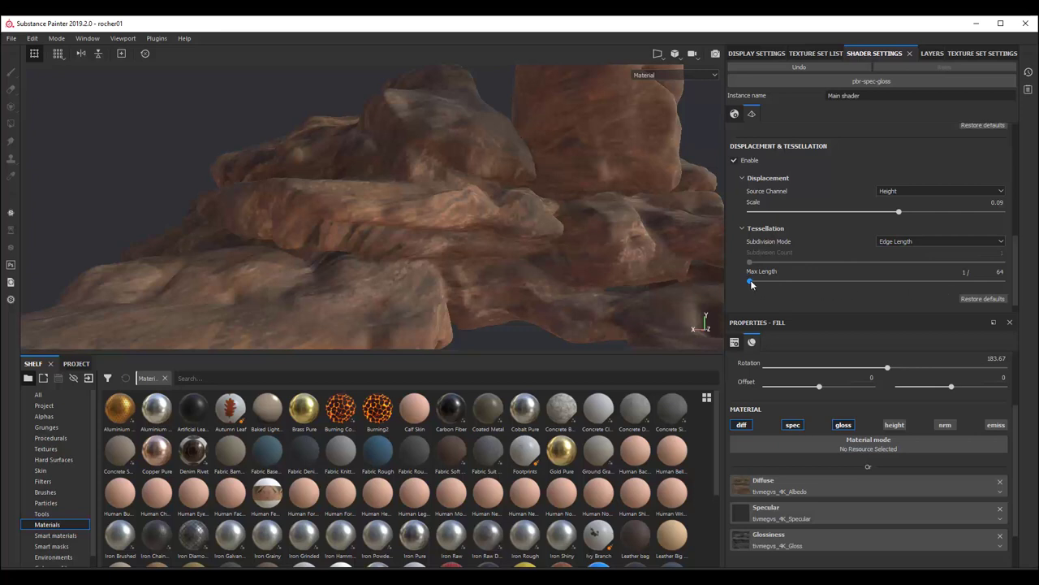
mouse_move(751, 281)
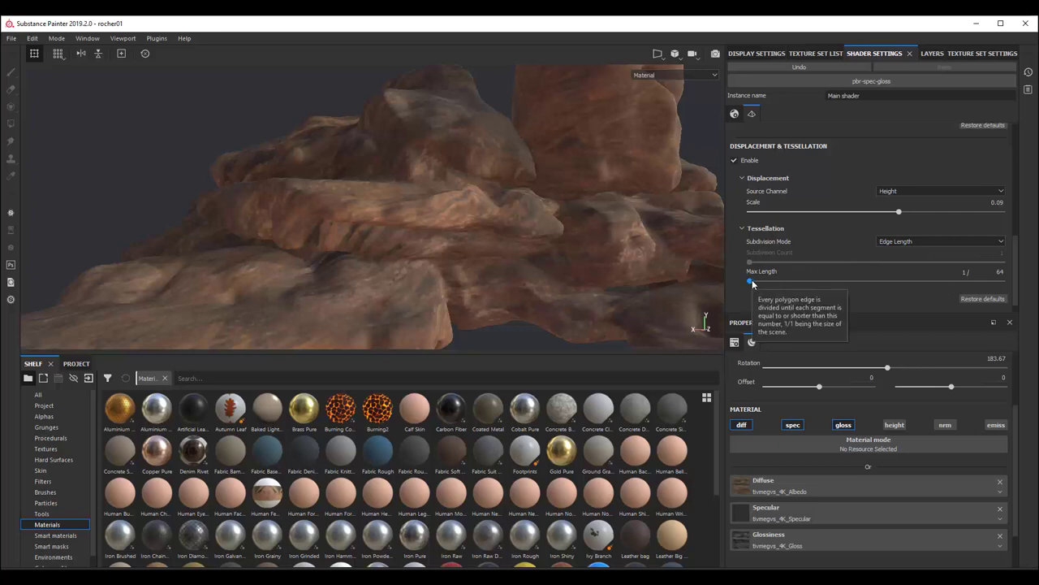
left_click(863, 281)
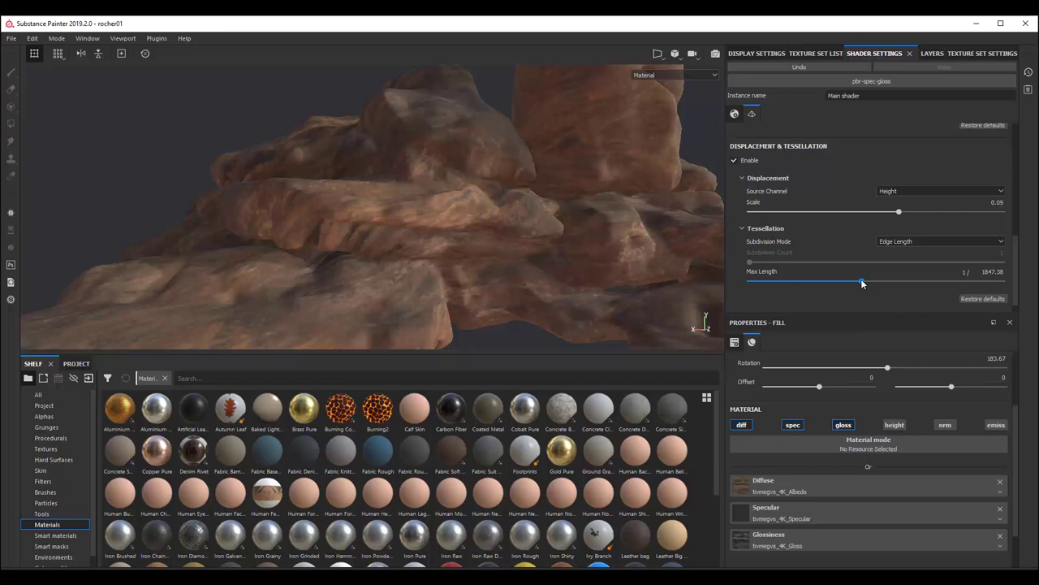
left_click_drag(862, 282, 801, 282)
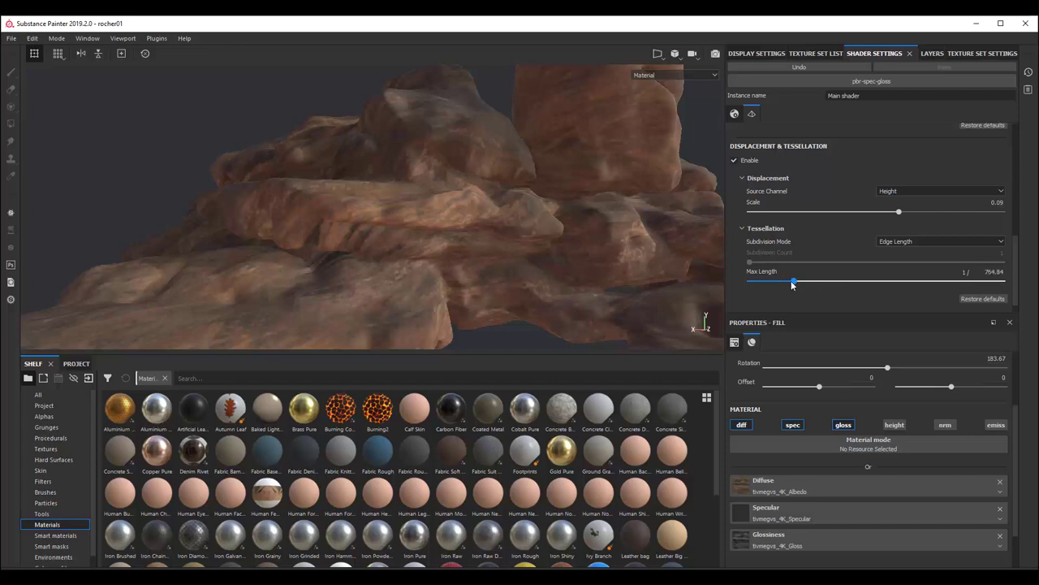
- Set tessellation to Uniform subdivision with a Subdivision Count of about 16.97
left_click(908, 243)
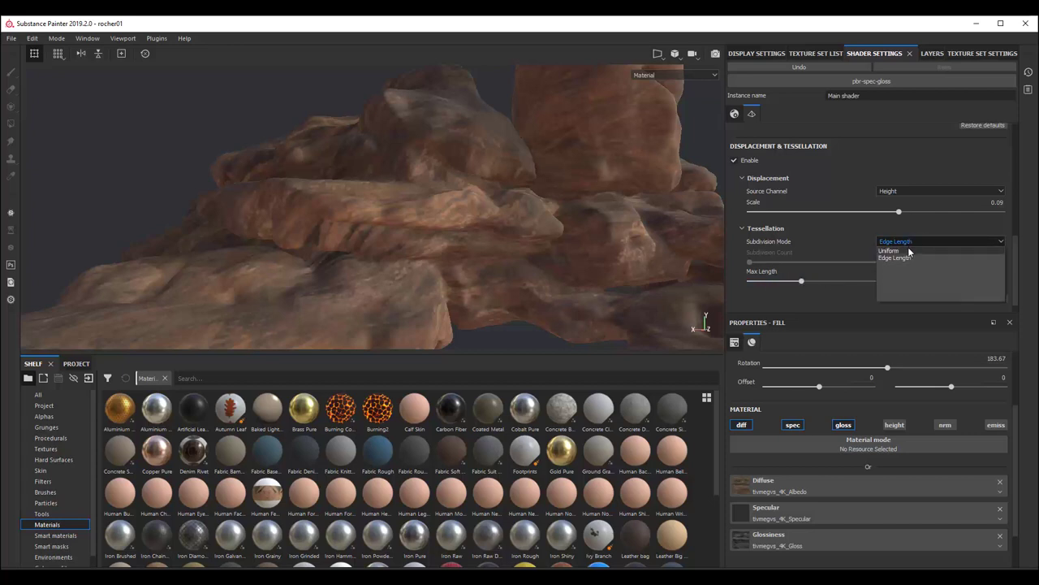
left_click(901, 256)
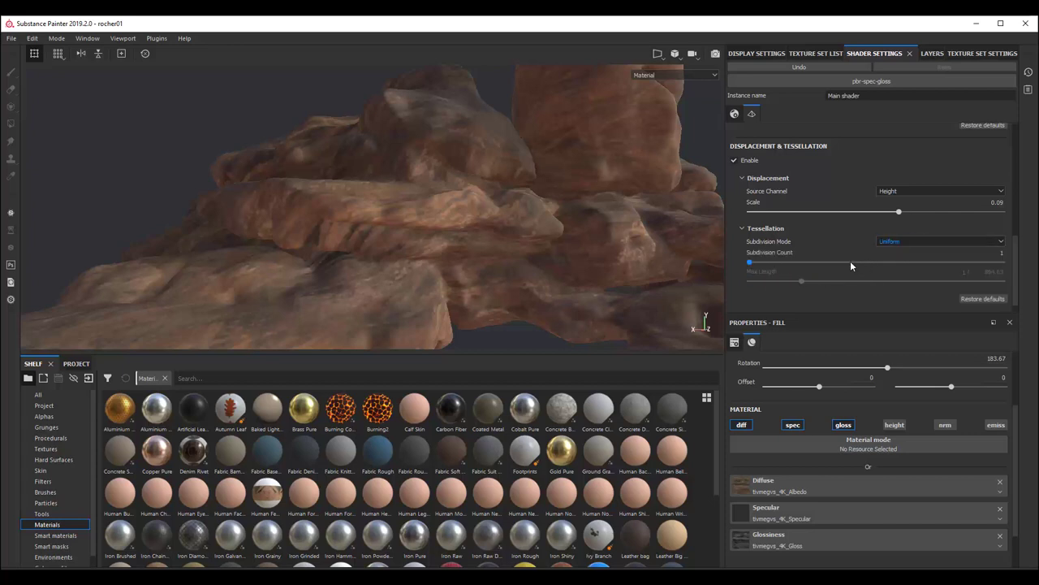
left_click_drag(751, 264, 1013, 274)
left_click_drag(1004, 263, 873, 264)
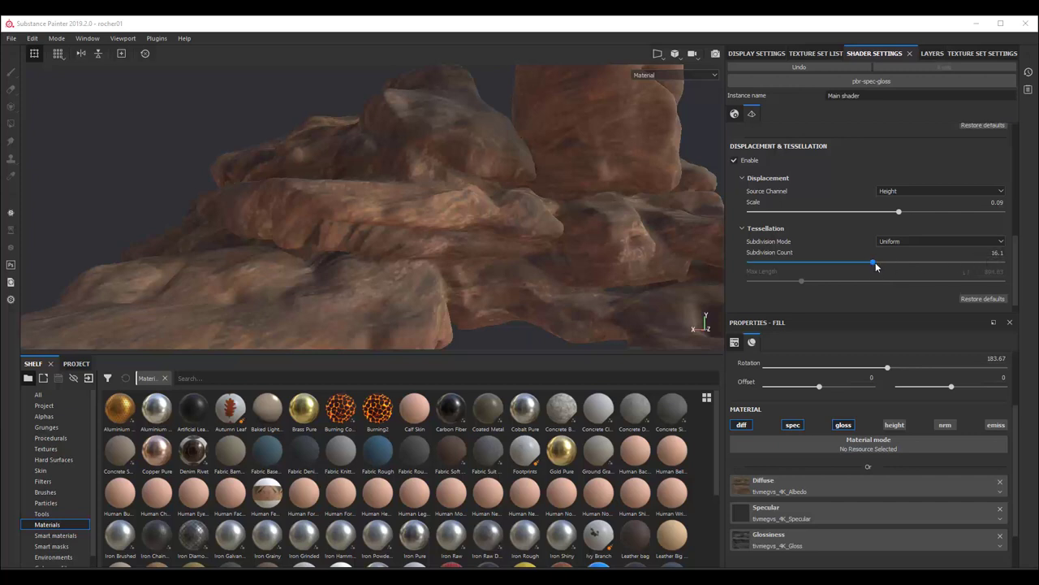
mouse_move(875, 262)
left_mouse_down()
mouse_move(840, 263)
mouse_move(876, 262)
left_mouse_up()
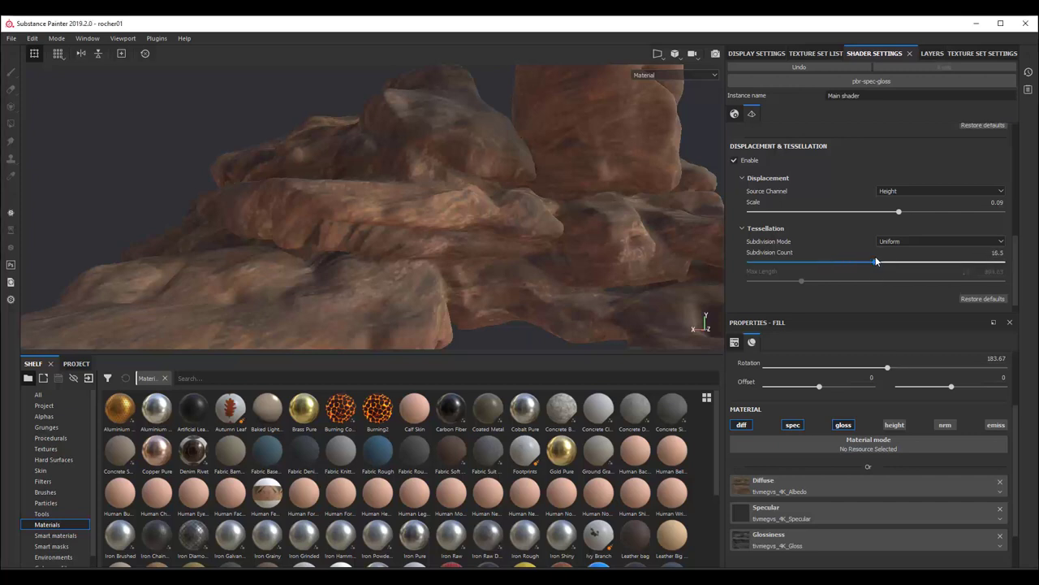
mouse_move(945, 262)
left_mouse_down()
mouse_move(1000, 264)
mouse_move(880, 269)
left_mouse_up()
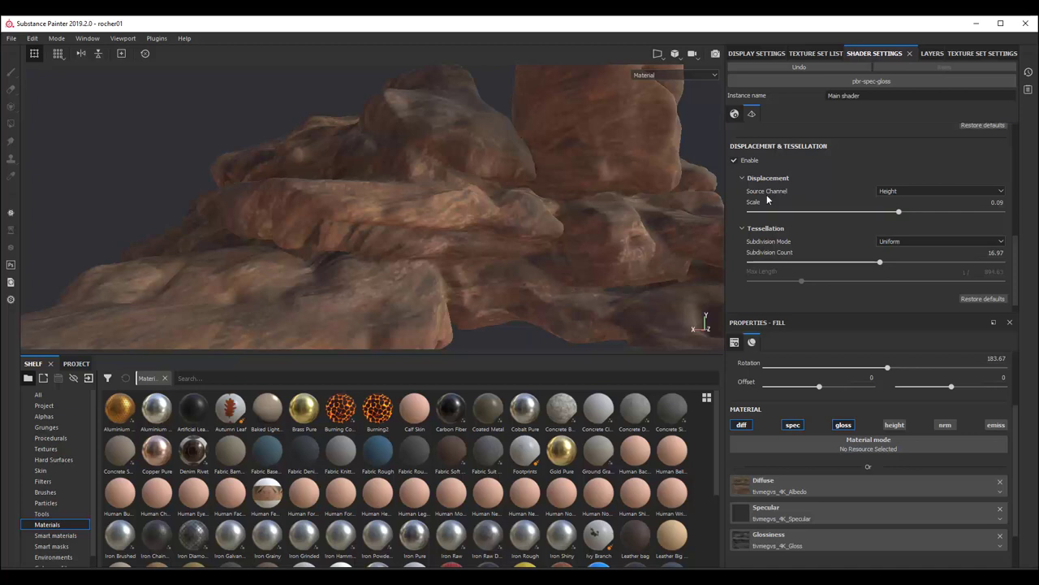
- Review the general shader parameters alongside the displacement settings
left_click(735, 114)
left_click(750, 114)
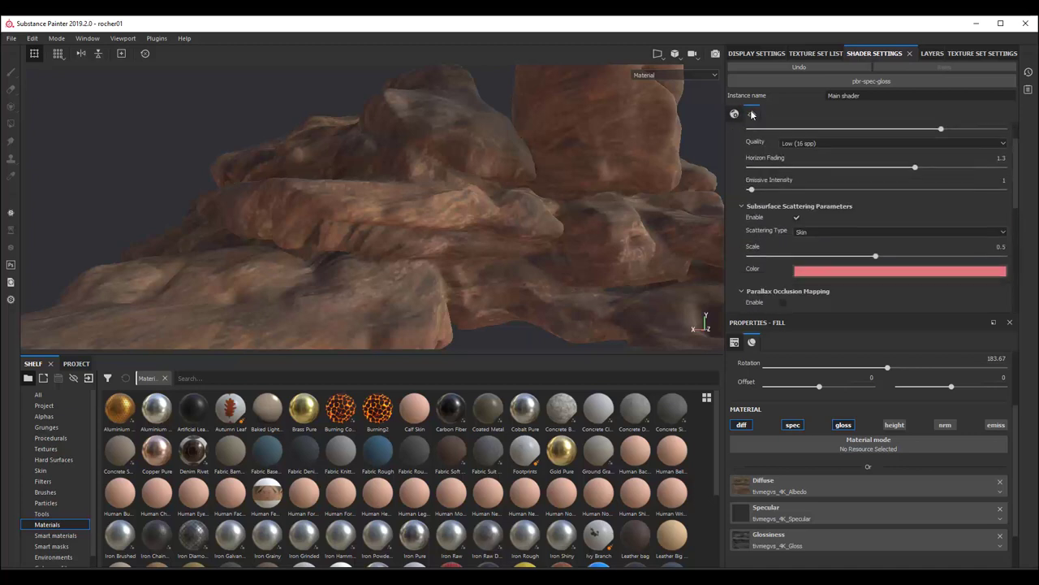
left_click(735, 115)
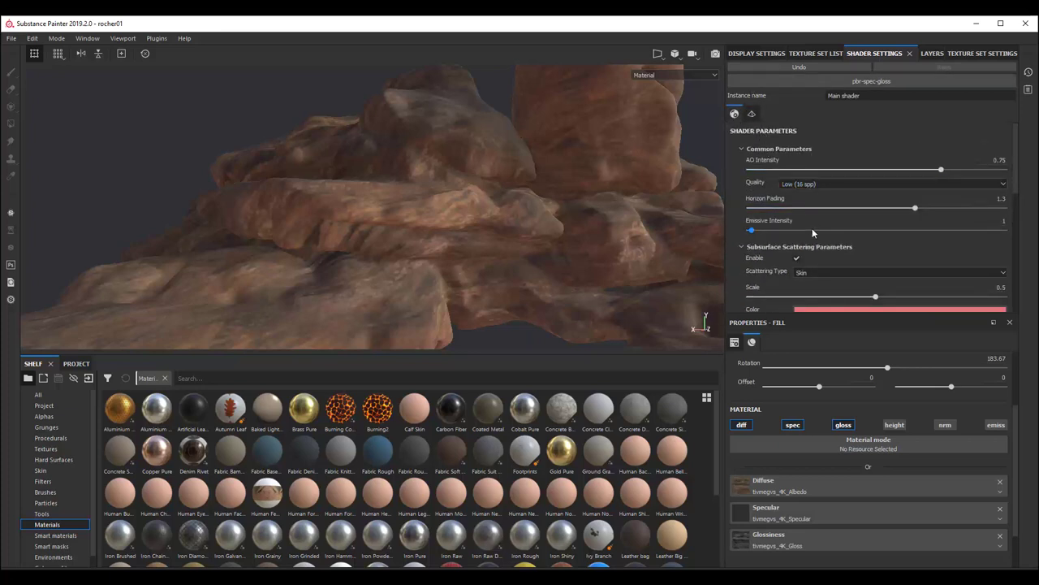
scroll(812, 233, "down", 3)
scroll(812, 232, "down", 2)
scroll(811, 233, "down", 2)
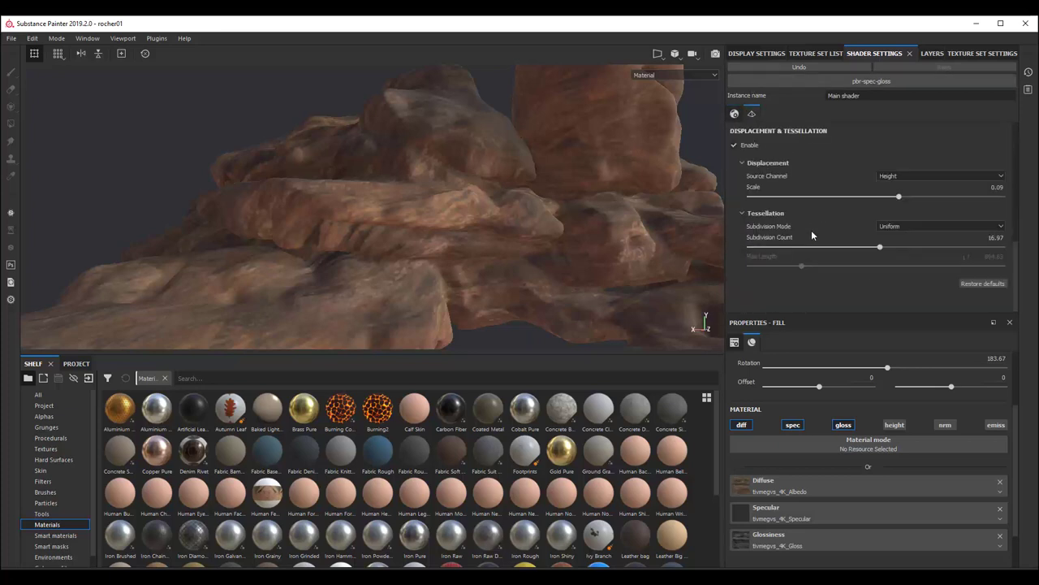
scroll(810, 233, "up", 1)
scroll(811, 232, "up", 2)
scroll(810, 232, "up", 2)
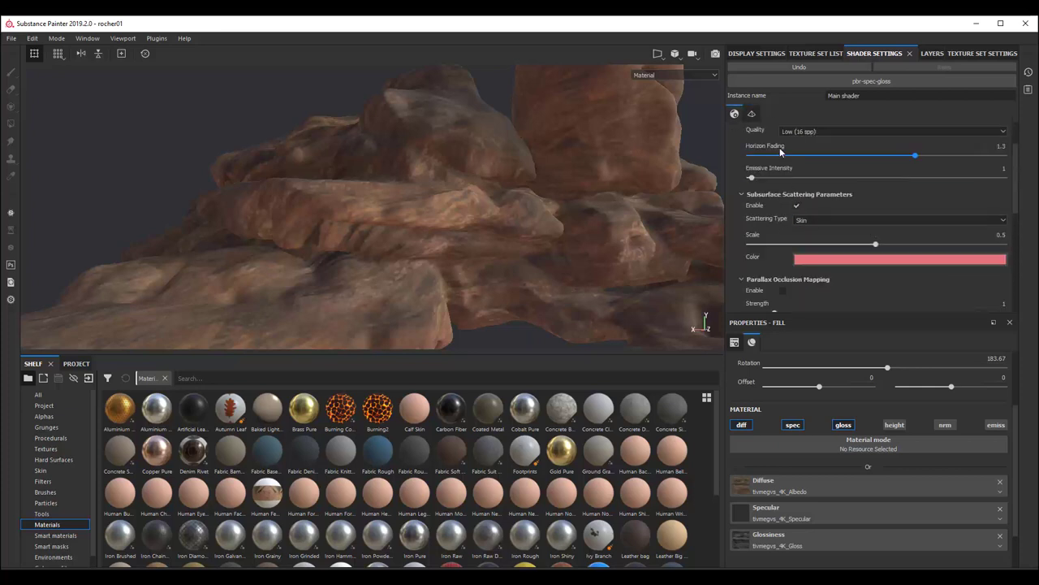
scroll(774, 275, "down", 2)
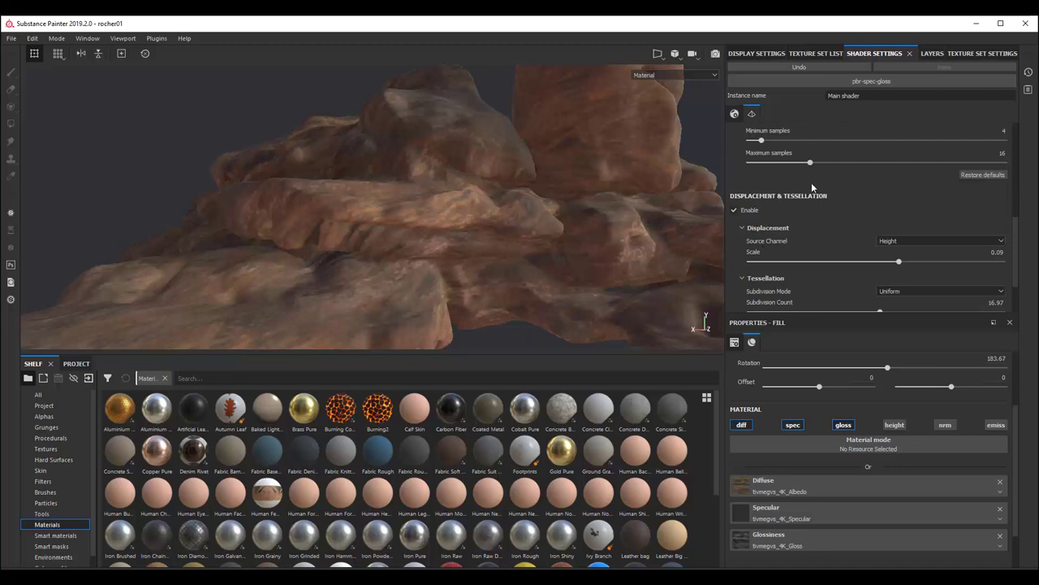
- Select Fill layer 2 and toggle its visibility to compare its red tint on the rock
left_click(930, 55)
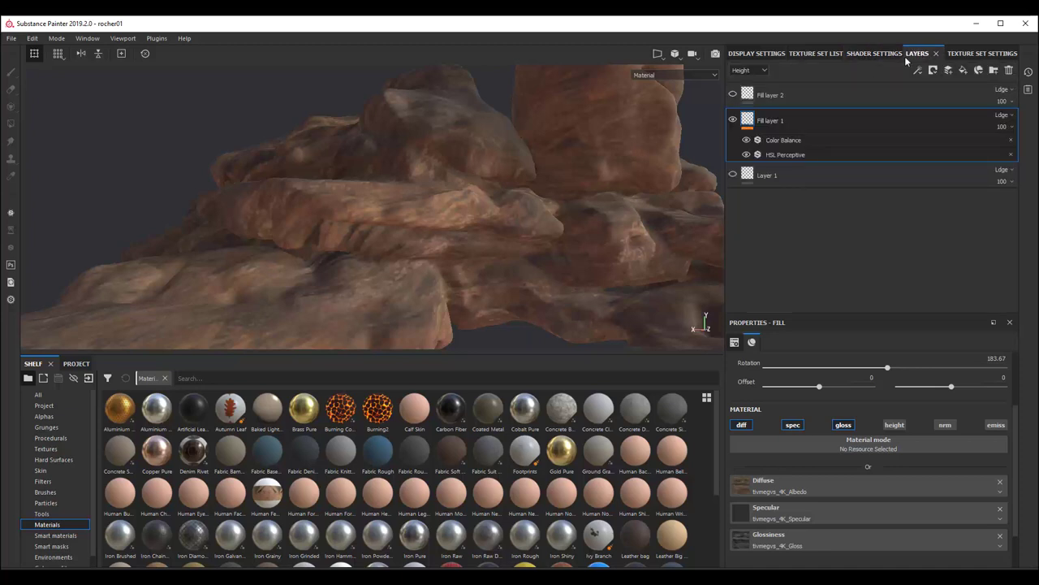
left_click(776, 97)
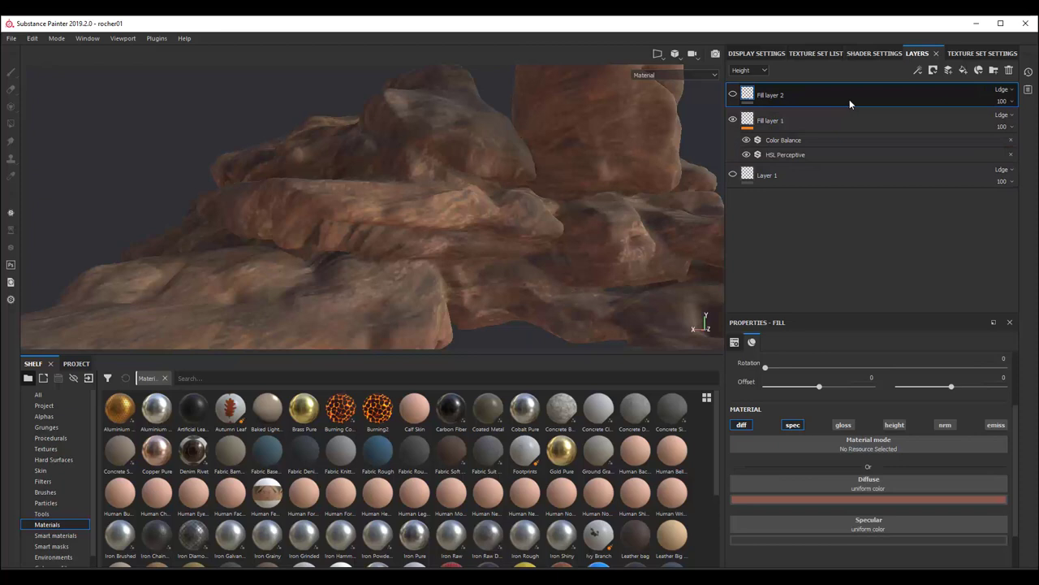
left_click(734, 94)
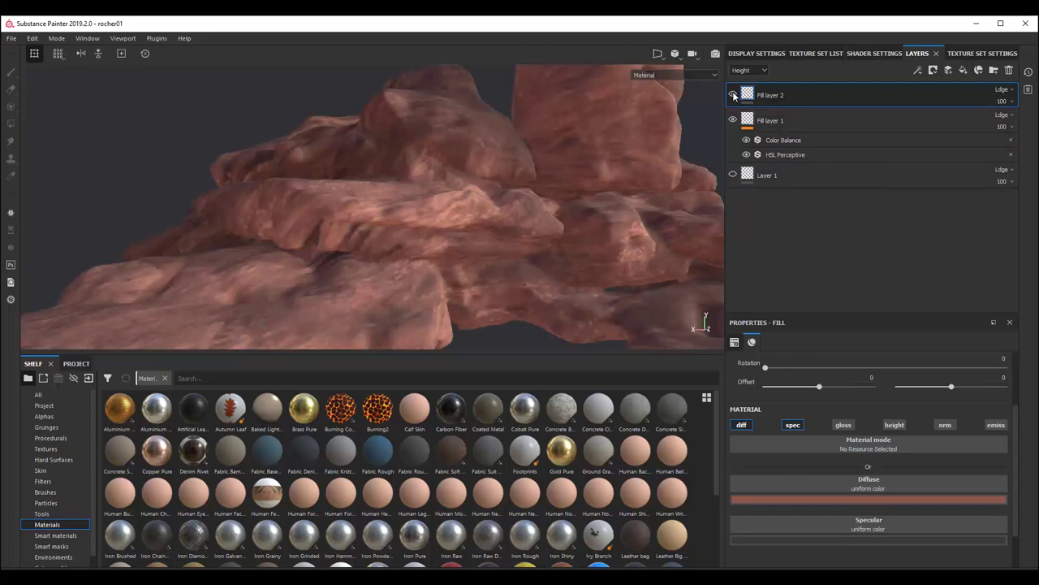
left_click(733, 95)
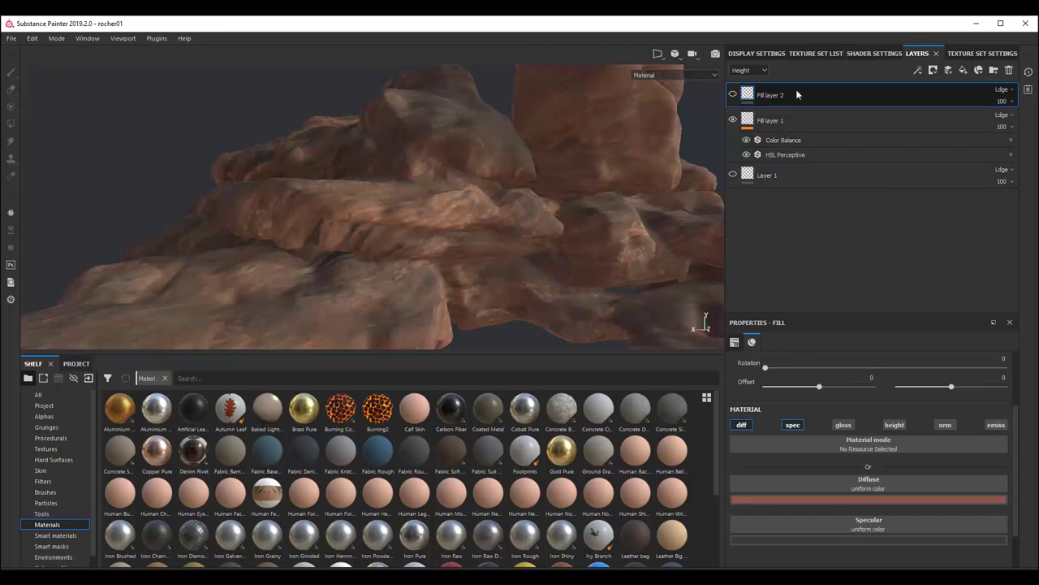
left_click(734, 94)
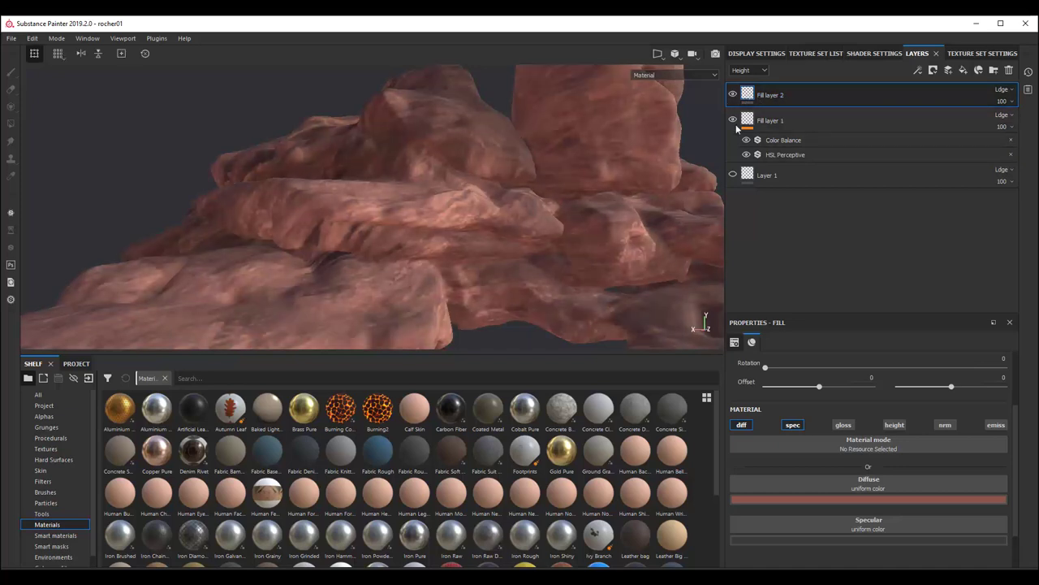
- Add paint layer Layer 2 and disable its spec, gloss and nrm channels, leaving only height
left_click(949, 71)
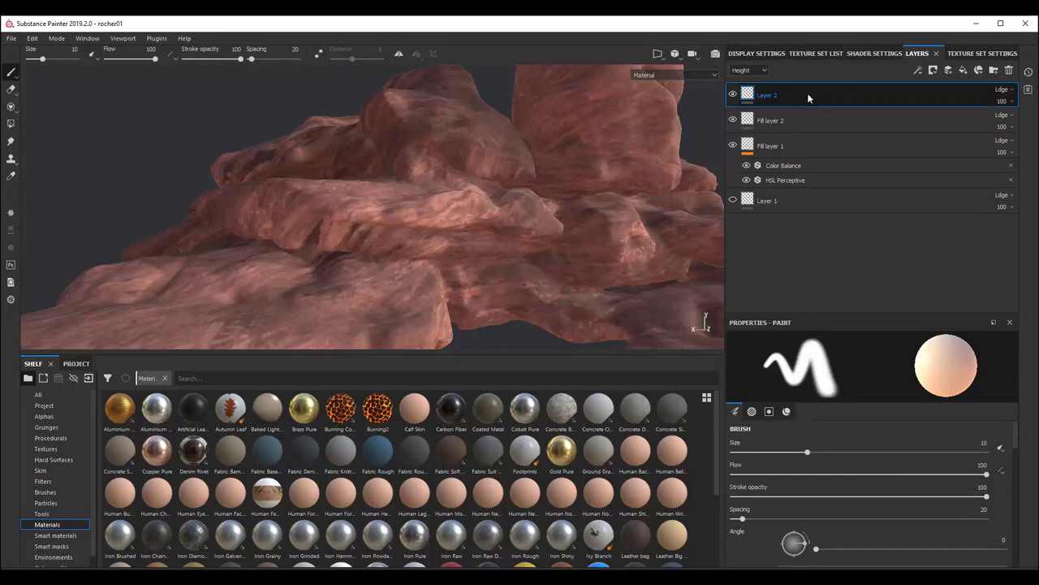
left_click(786, 412)
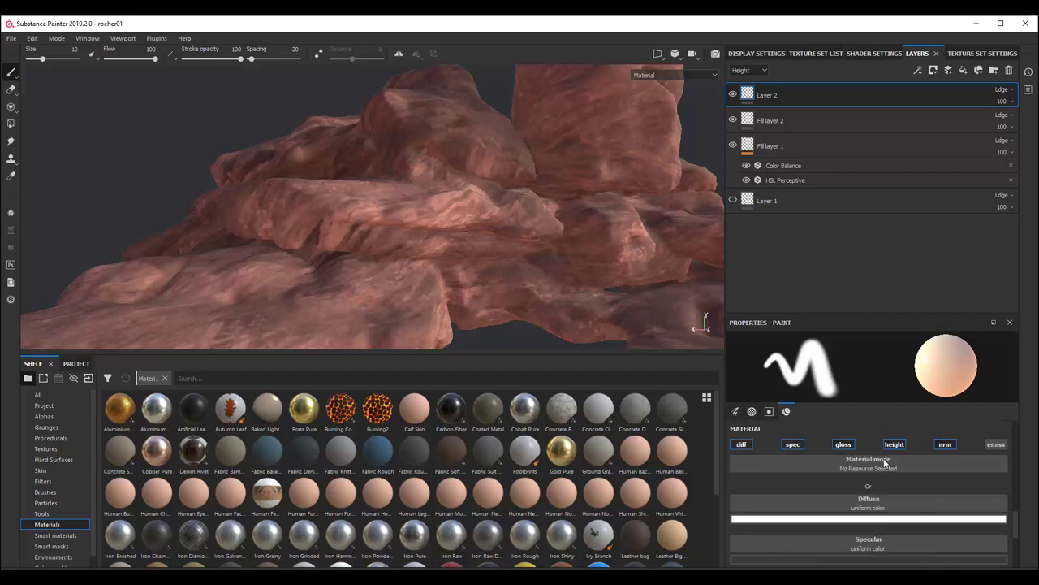
scroll(890, 479, "down", 2)
scroll(902, 495, "down", 1)
scroll(914, 506, "down", 1)
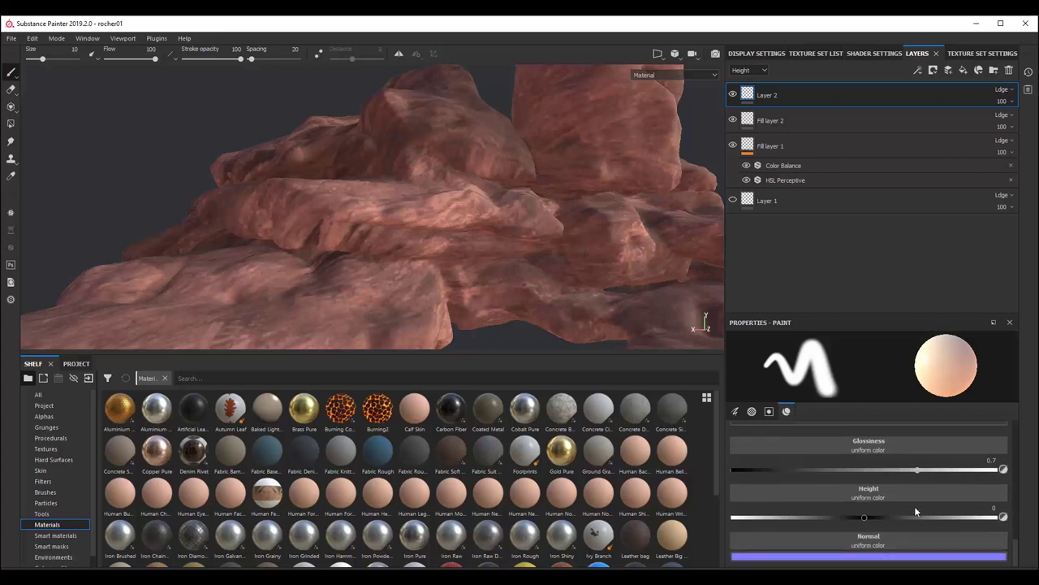
scroll(915, 506, "up", 2)
scroll(812, 487, "up", 1)
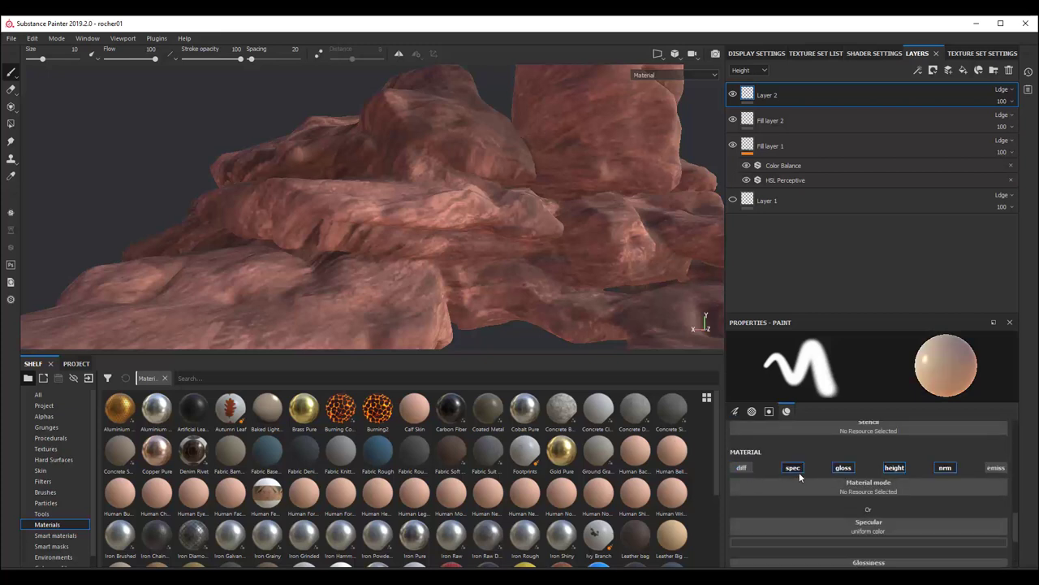
left_click(793, 468)
left_click(843, 467)
left_click(944, 468)
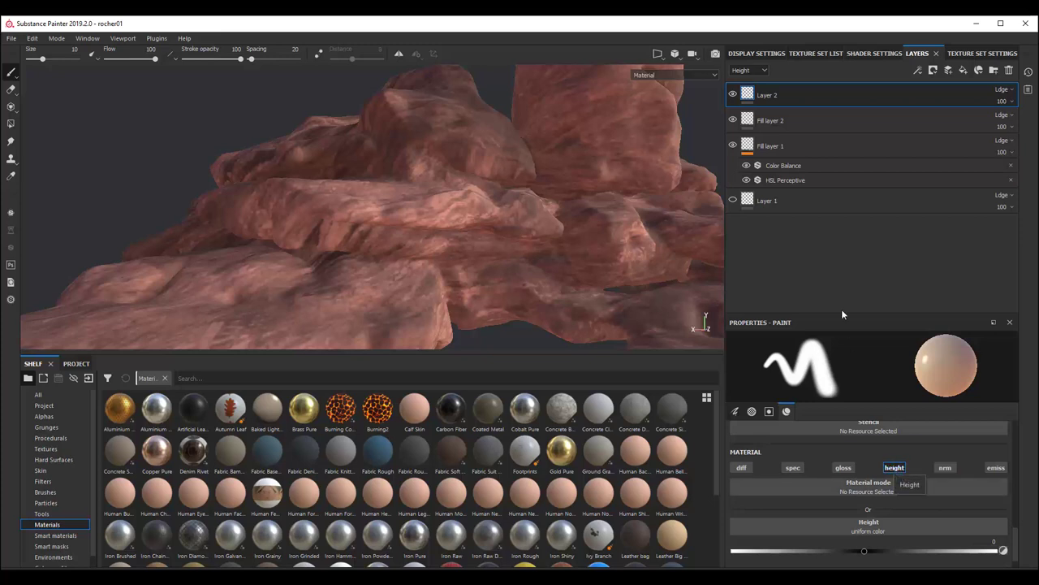
- Rename the new paint layer Layer 2 to 'Height'
right_click(768, 98)
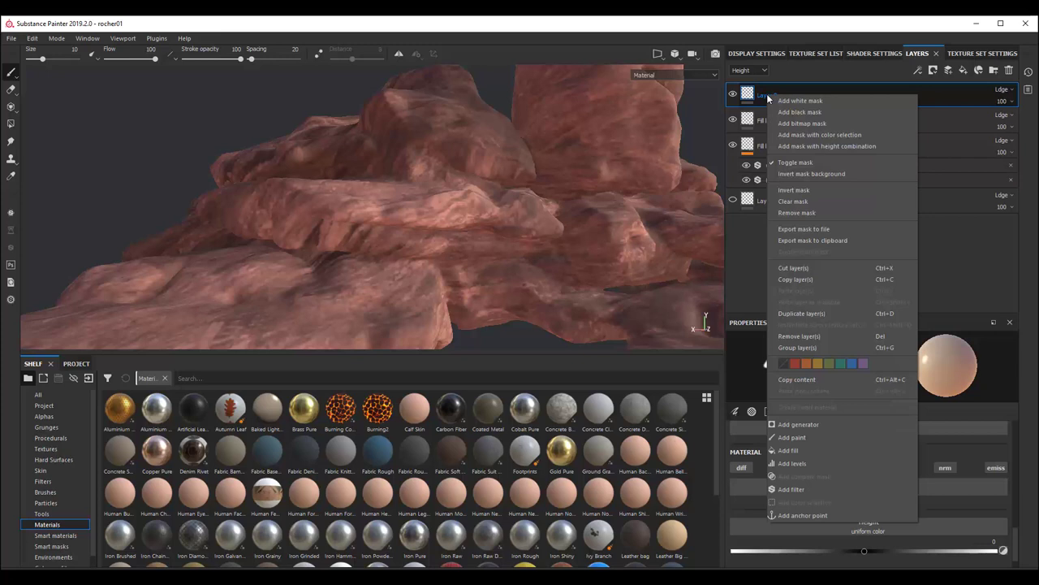
left_click(733, 114)
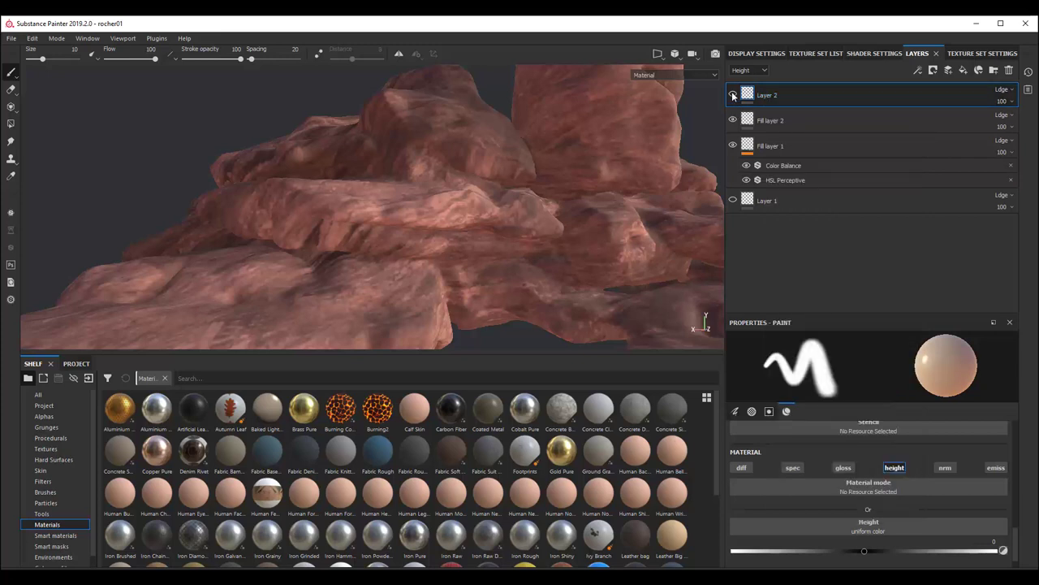
double_click(767, 96)
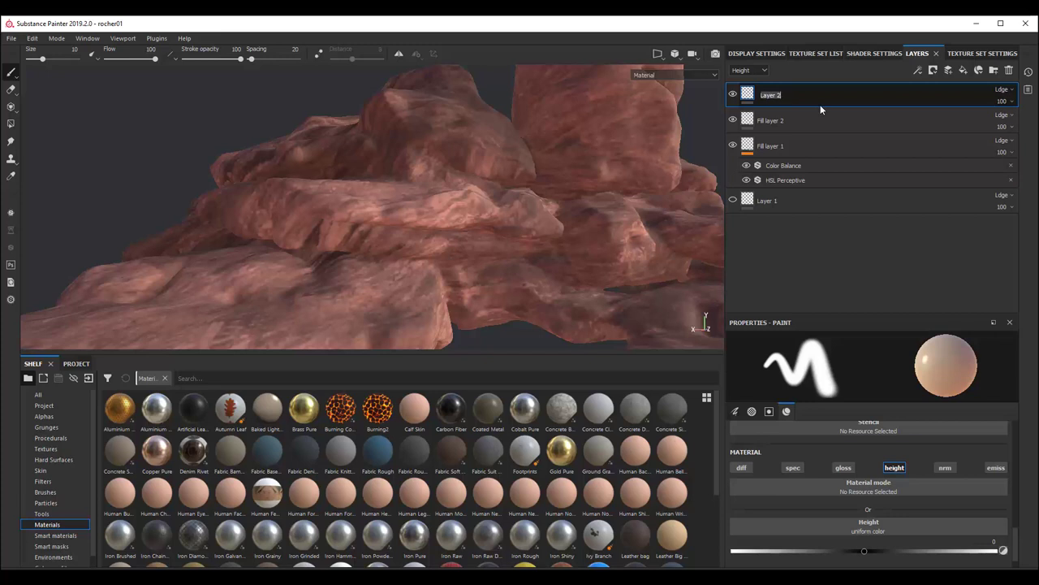
type("dis")
type("eight")
key("Return")
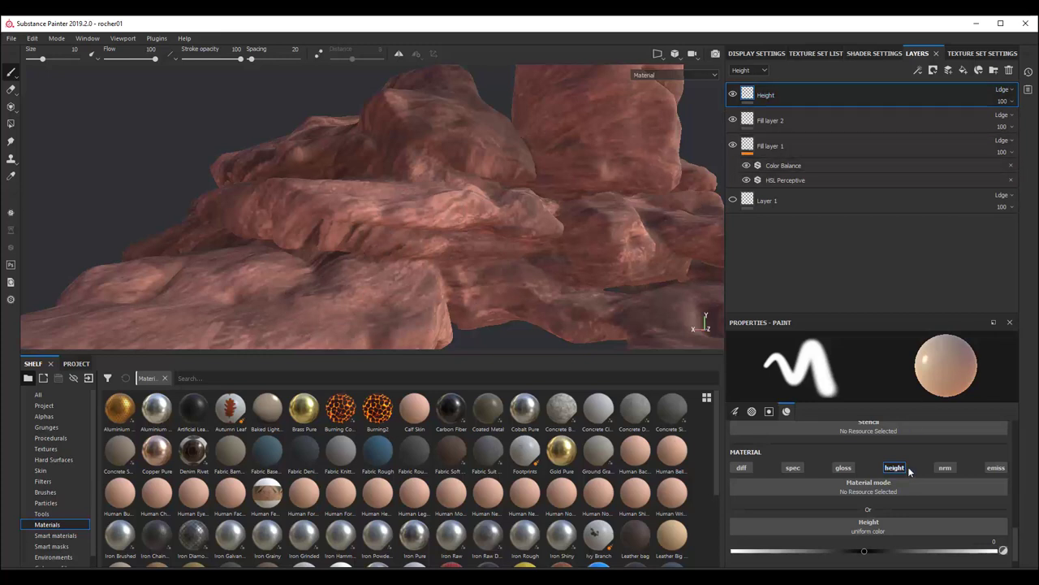
scroll(910, 466, "down", 1)
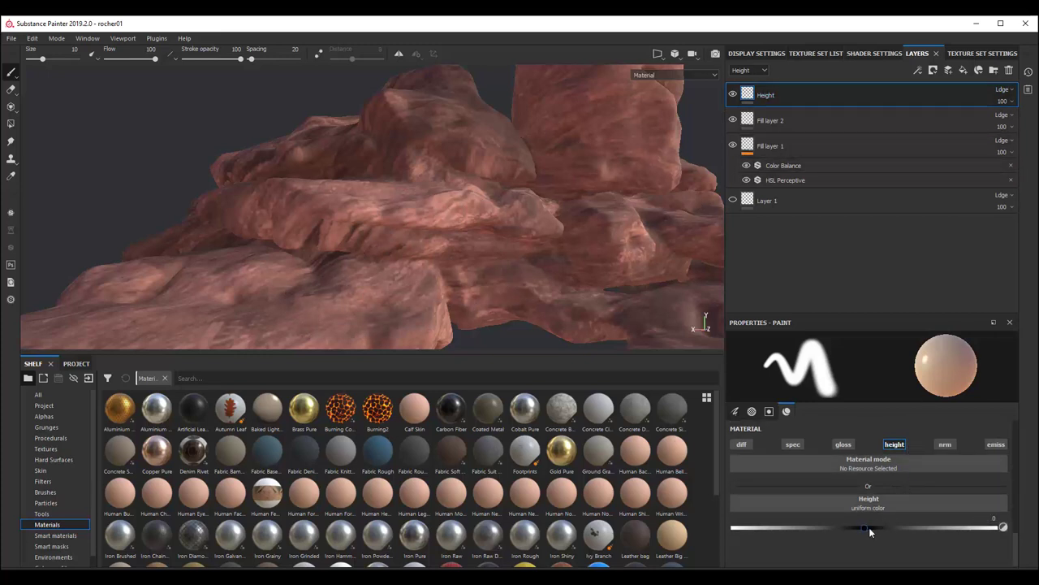
- Lower the Height layer's uniform height value to 0.3537 and orbit around the rock
left_click_drag(870, 530, 940, 533)
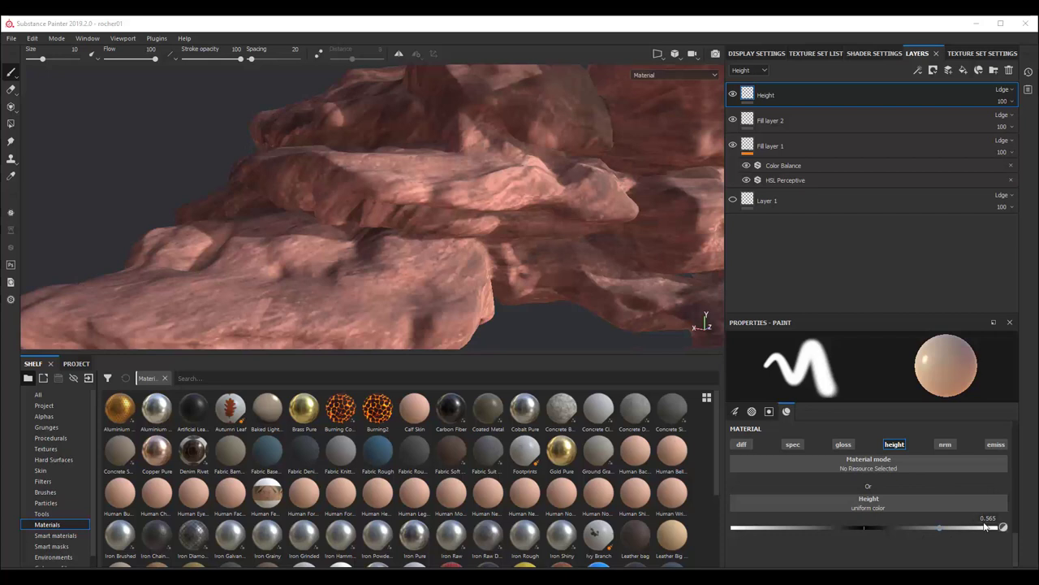
left_click_drag(938, 527, 913, 528)
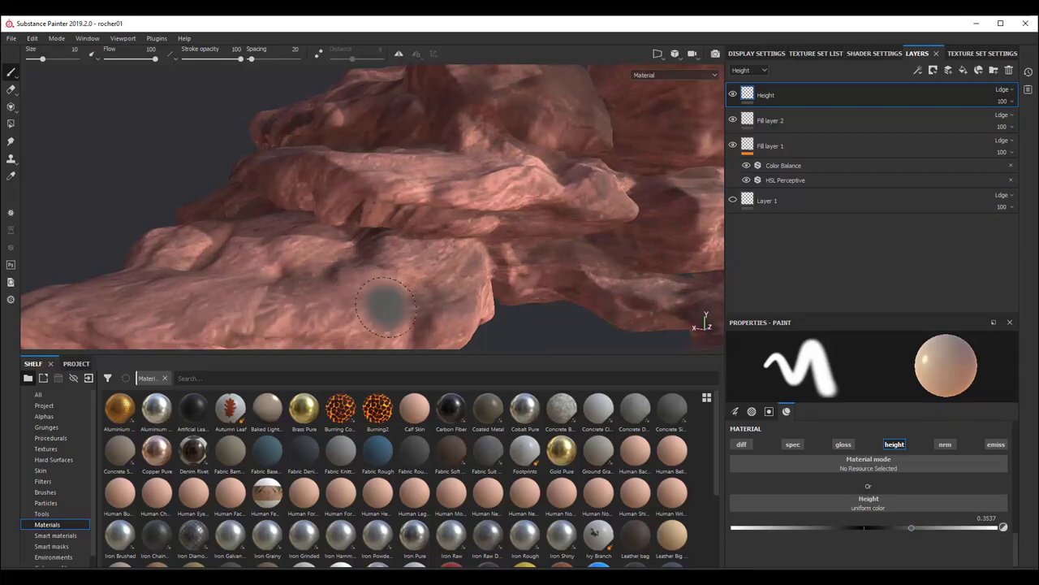
mouse_move(460, 320)
left_mouse_down("alt")
mouse_move(483, 293)
mouse_move(429, 301)
left_mouse_up("alt")
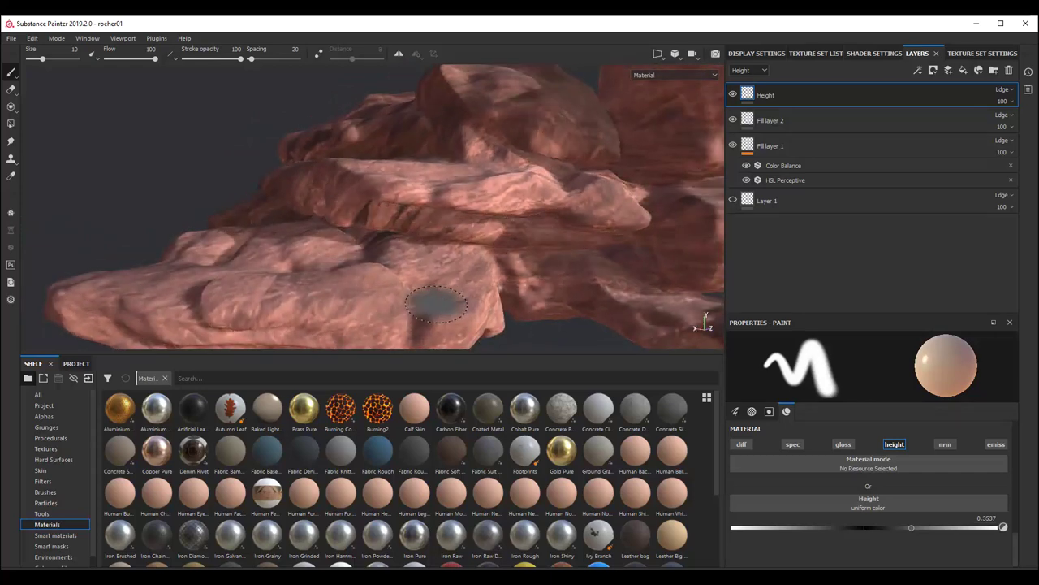
mouse_move(332, 317)
left_mouse_down("alt")
mouse_move(319, 328)
mouse_move(371, 320)
left_mouse_up("alt")
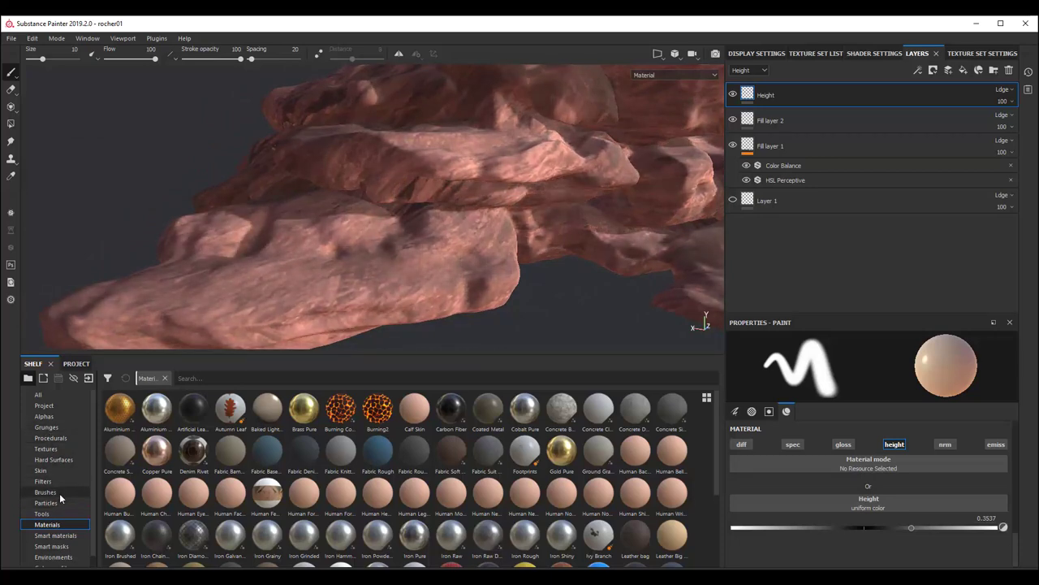
- Switch the shelf to brushes and choose the Dirt Spots brush
left_click(59, 493)
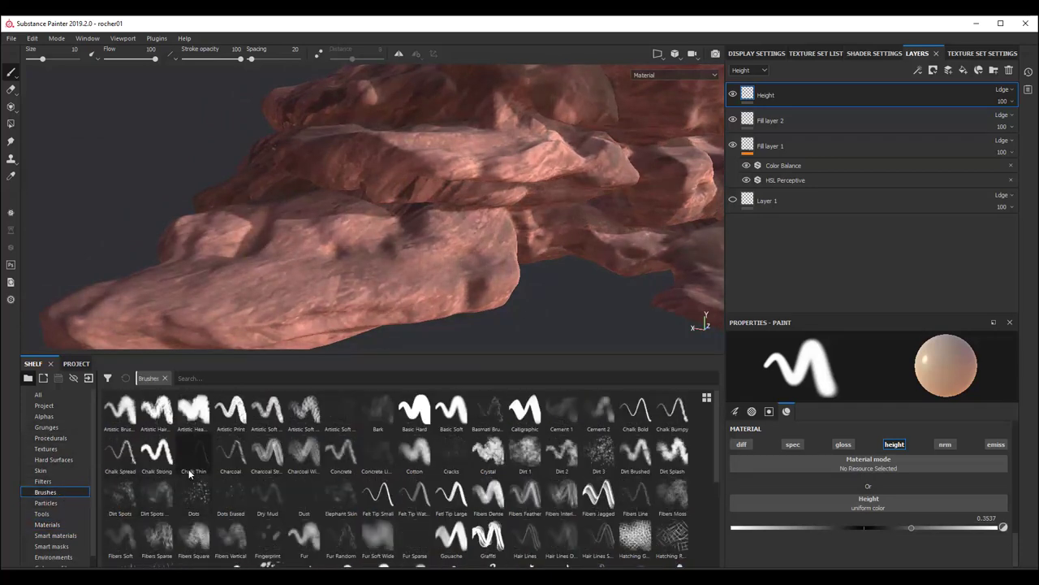
left_click(121, 410)
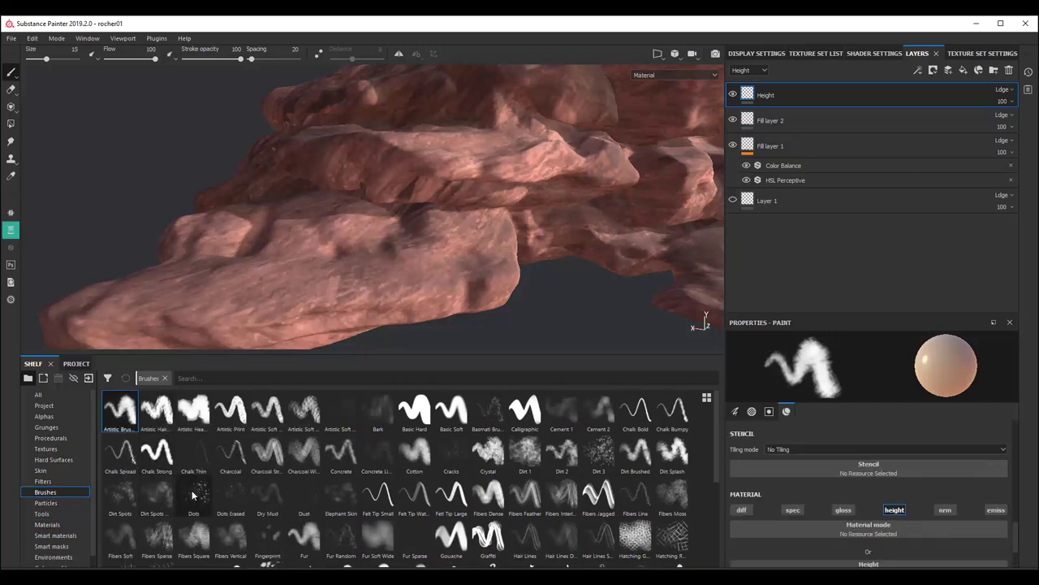
left_click(119, 496)
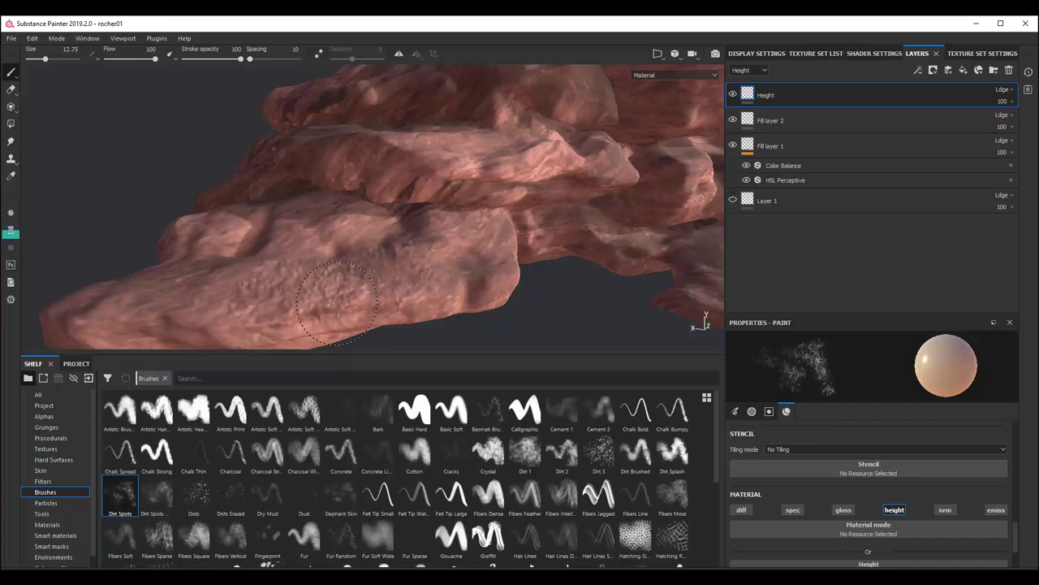
- Move in on the lower rock slab and lower the painted height value to 0.1789
mouse_move(333, 292)
left_mouse_down("alt")
mouse_move(508, 263)
mouse_move(510, 285)
left_mouse_up("alt")
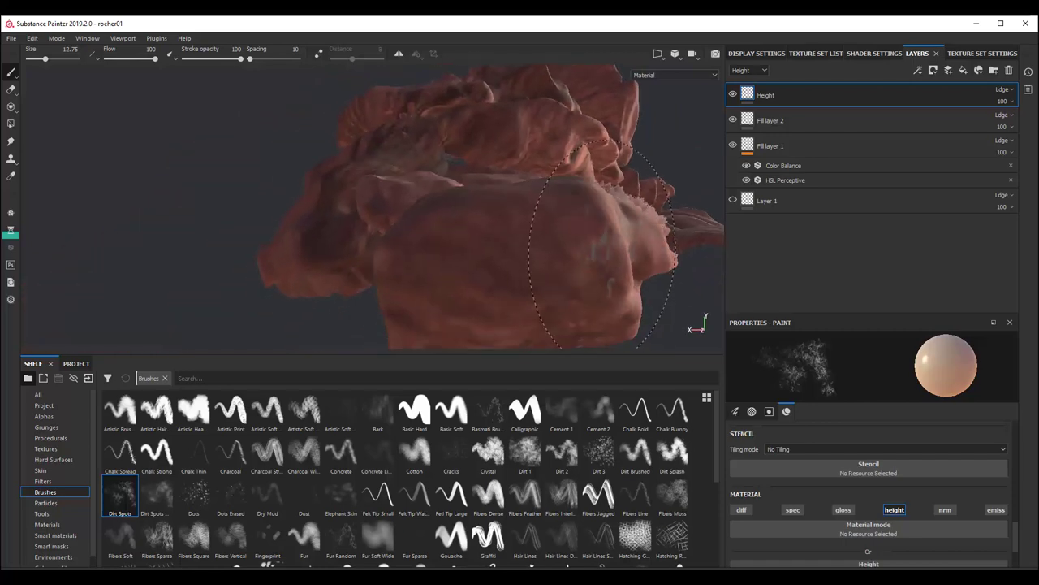
mouse_move(609, 244)
left_mouse_down("alt")
mouse_move(447, 281)
mouse_move(519, 260)
left_mouse_up("alt")
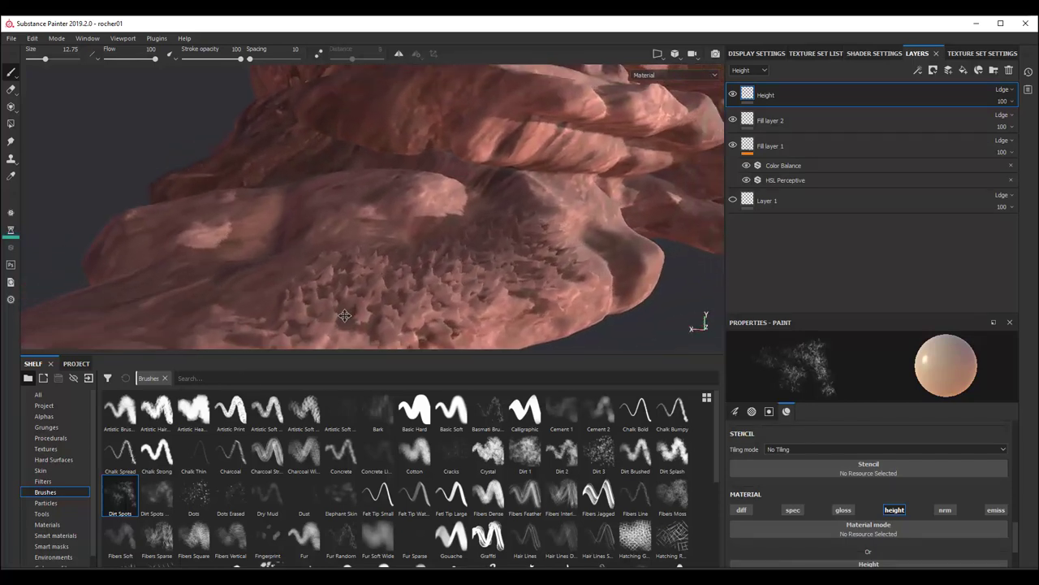
scroll(961, 499, "down", 2)
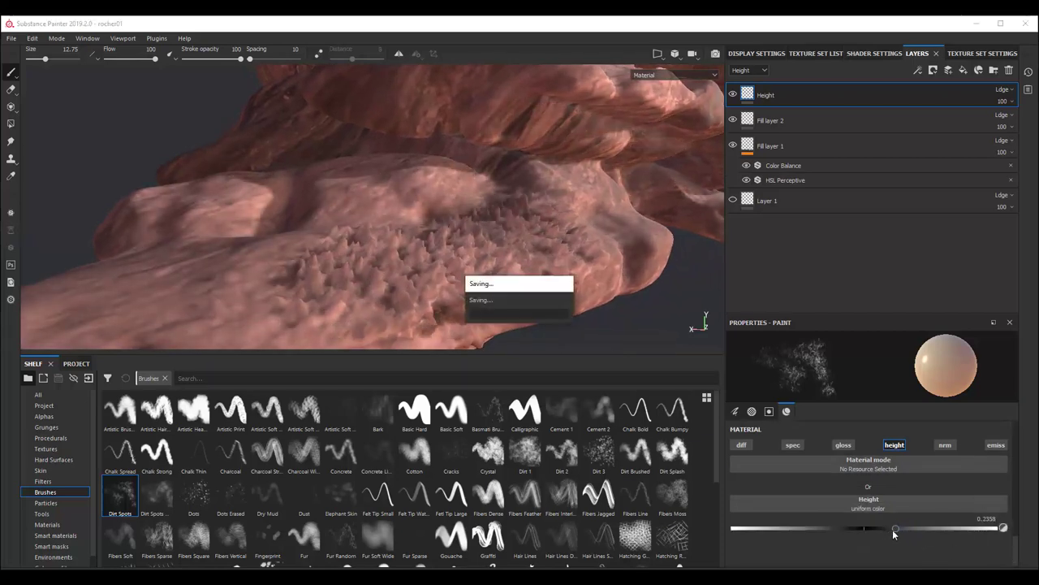
left_click_drag(898, 530, 889, 529)
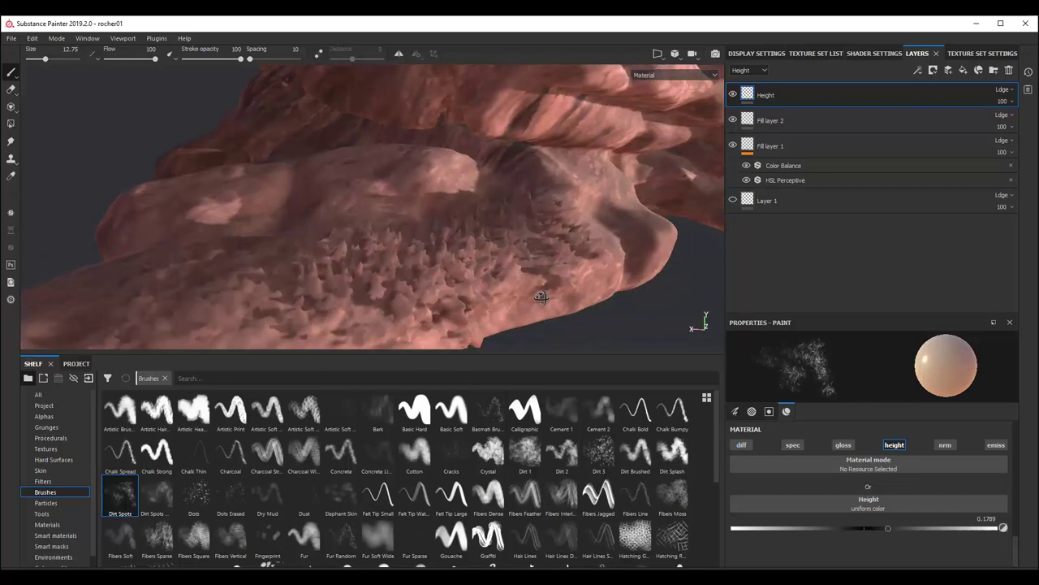
left_click_drag(569, 273, 841, 402, "alt")
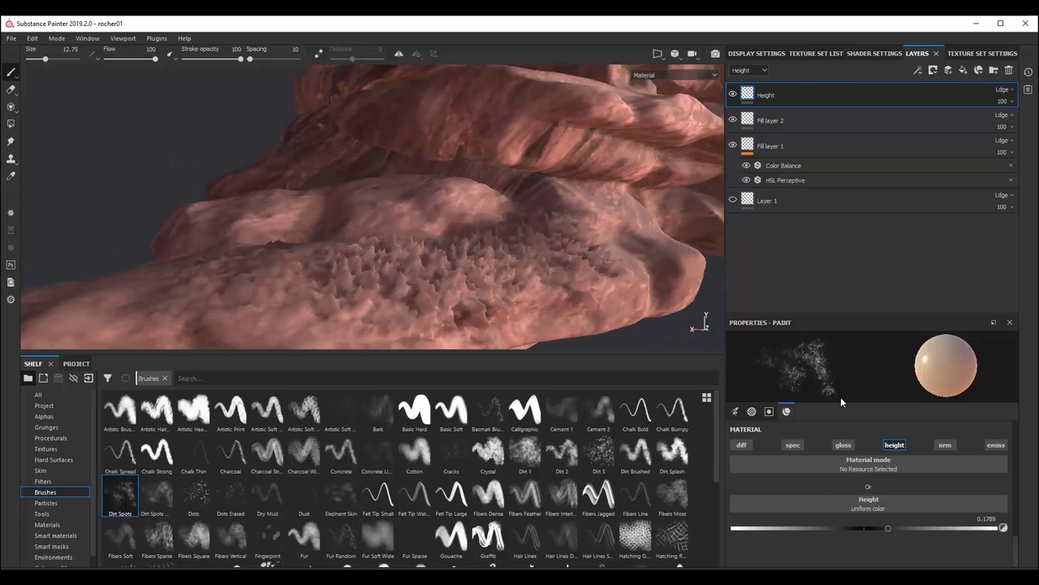
- Lower the Displacement & Tessellation scale in Shader Settings to 0.01, softening the dirt-spot spikes into bumps
left_click(868, 53)
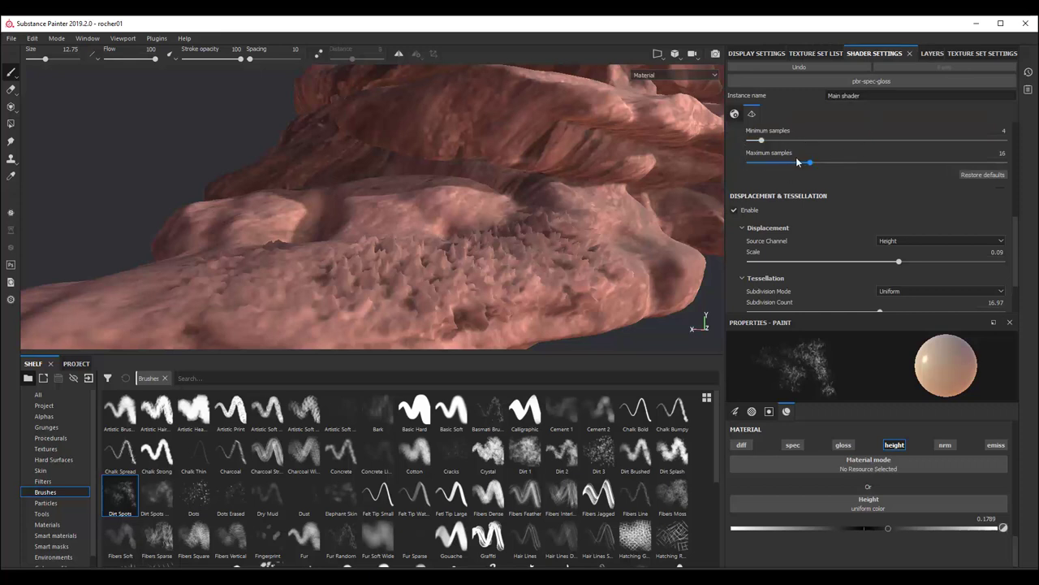
scroll(782, 152, "up", 3)
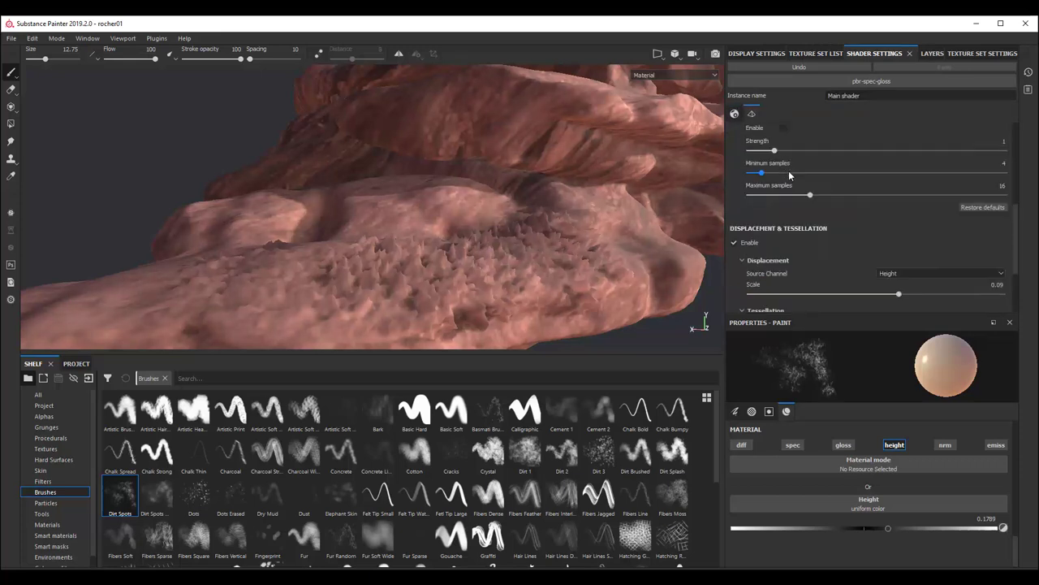
scroll(811, 277, "down", 2)
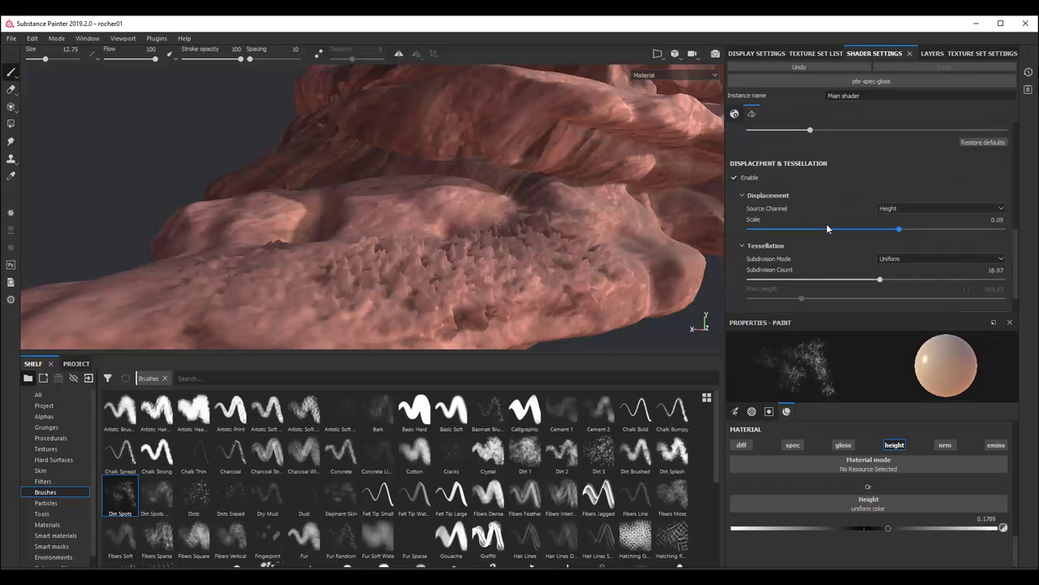
mouse_move(903, 230)
left_mouse_down()
mouse_move(874, 238)
mouse_move(987, 247)
mouse_move(821, 262)
left_mouse_up()
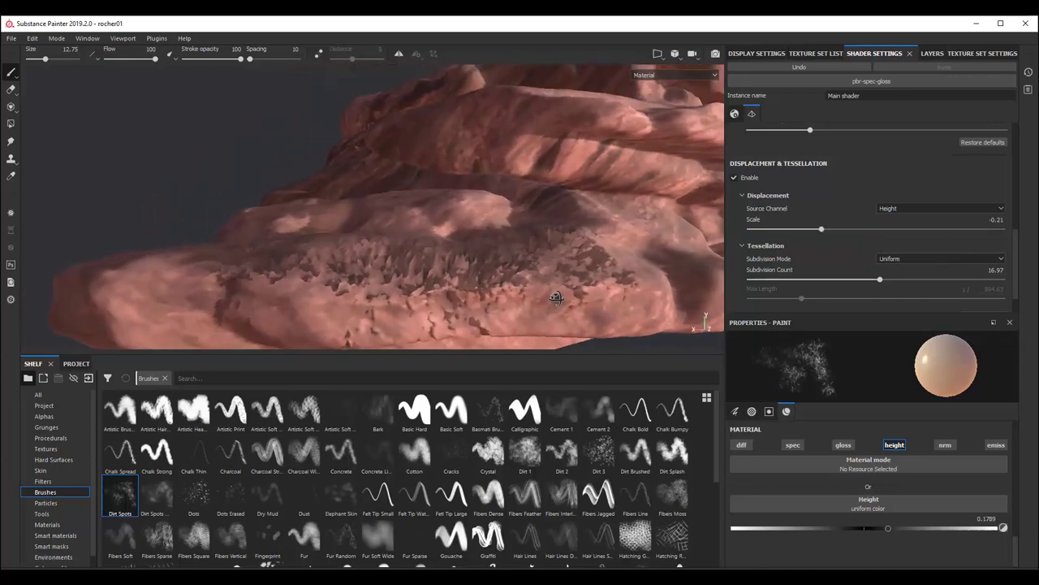
left_click_drag(821, 232, 877, 235)
mouse_move(544, 266)
left_mouse_down("alt")
mouse_move(583, 298)
mouse_move(622, 251)
mouse_move(599, 325)
mouse_move(596, 297)
left_mouse_up("alt")
left_click_drag(476, 213, 617, 219, "alt")
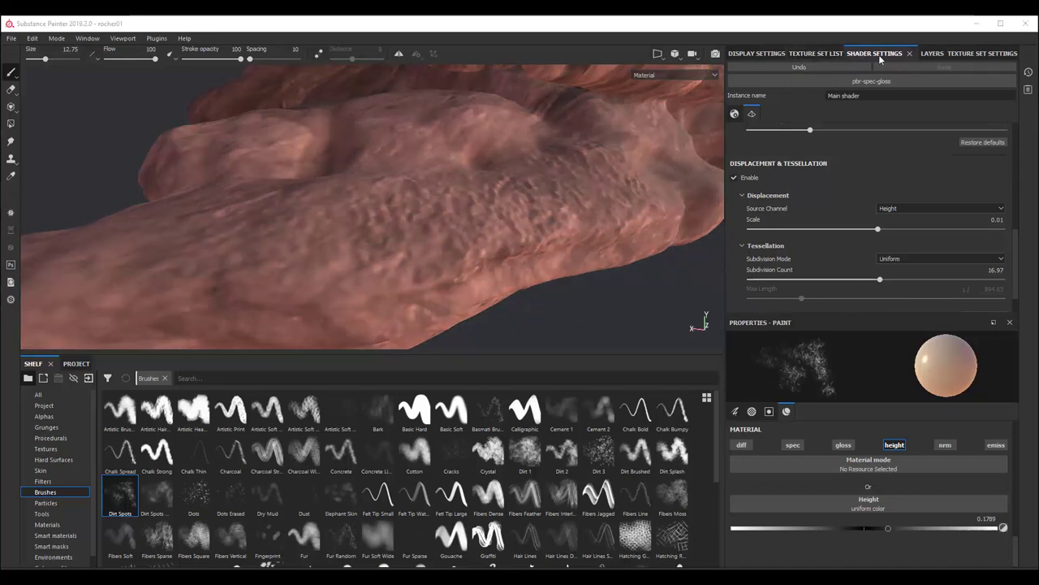
- Back in the layer stack, pick the Smudge tool with the Dirt Spots 2 brush and orbit the rock
left_click(926, 55)
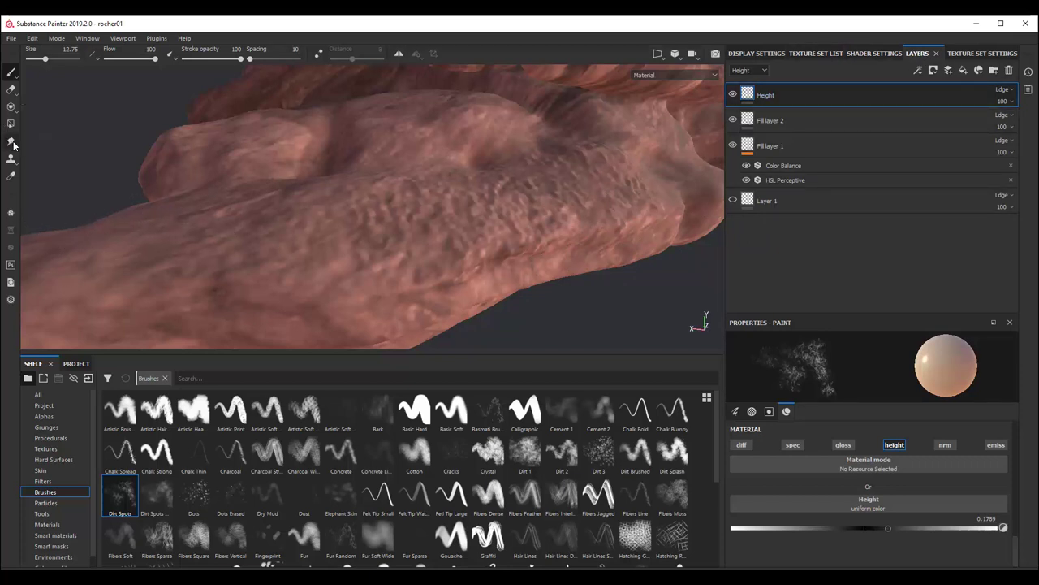
left_click(10, 142)
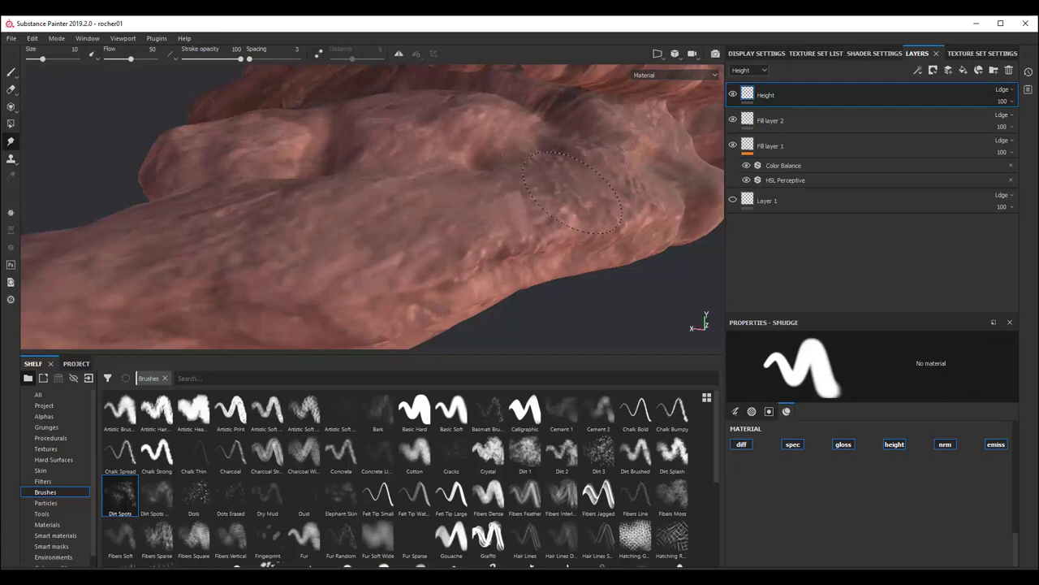
left_click(156, 499)
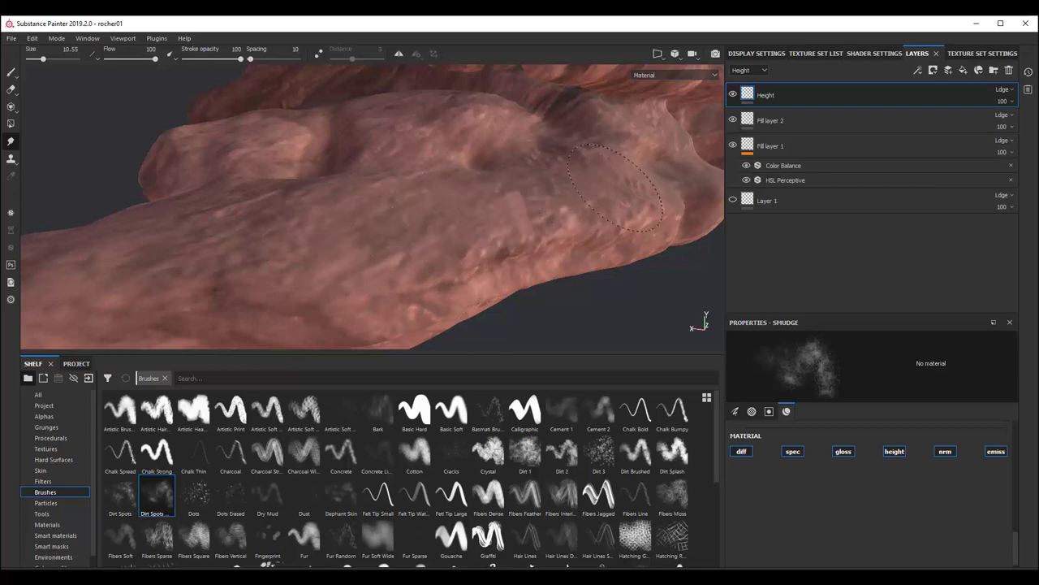
mouse_move(559, 206)
left_mouse_down("alt")
mouse_move(428, 210)
mouse_move(452, 234)
left_mouse_up("alt")
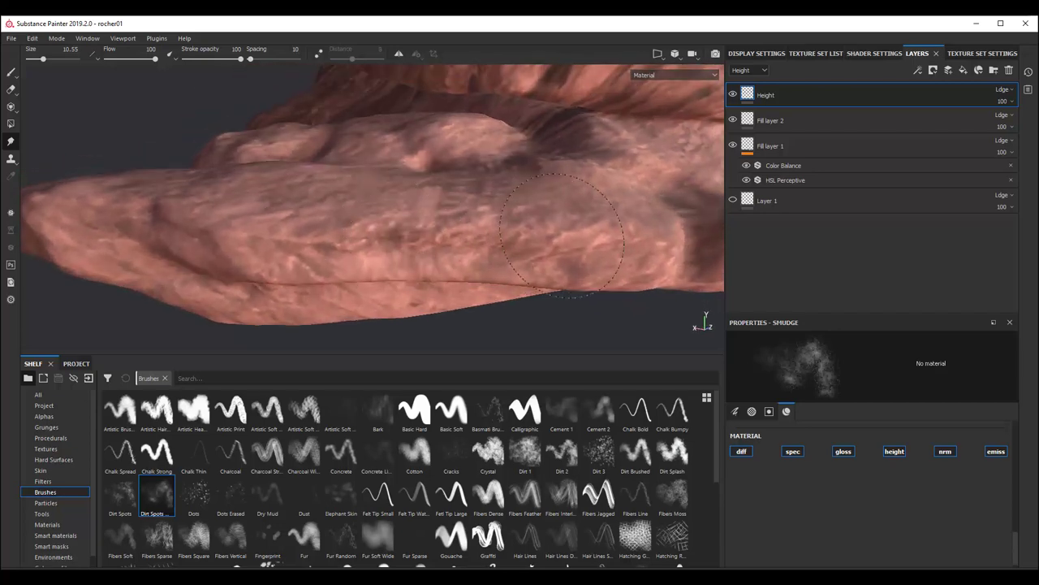
left_click_drag(505, 207, 465, 149, "alt")
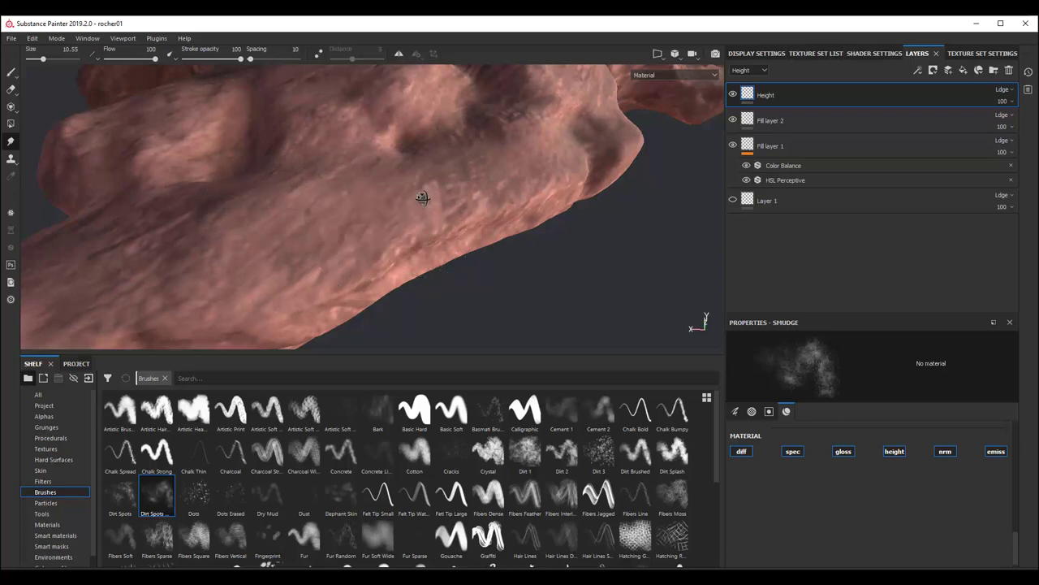
mouse_move(255, 248)
left_mouse_down("alt")
mouse_move(532, 195)
mouse_move(451, 252)
mouse_move(611, 268)
mouse_move(621, 235)
mouse_move(520, 219)
mouse_move(561, 252)
mouse_move(599, 235)
mouse_move(551, 264)
mouse_move(731, 52)
left_mouse_up("alt")
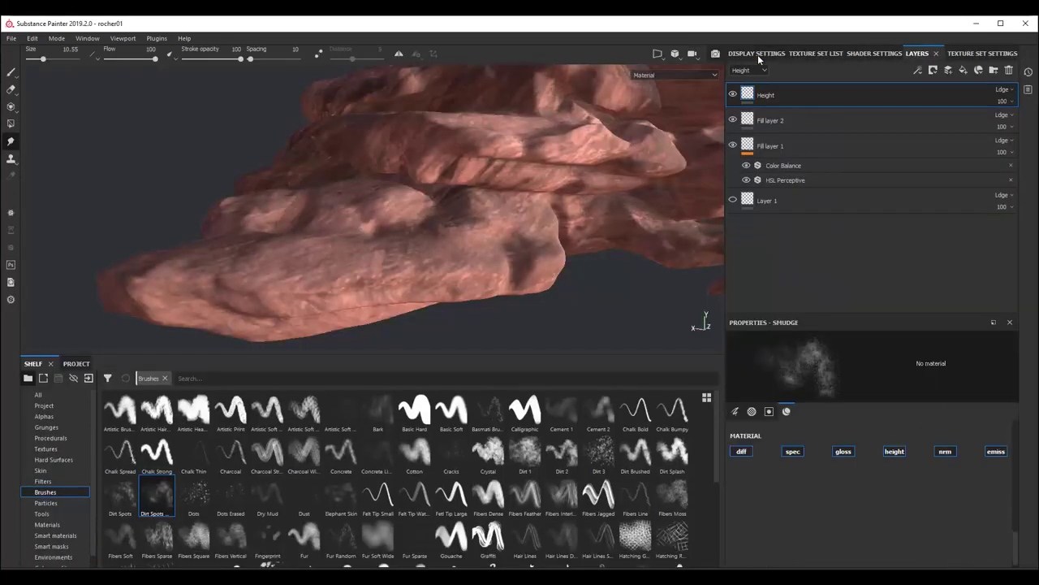
mouse_move(534, 260)
left_mouse_down("alt")
mouse_move(428, 246)
mouse_move(479, 237)
mouse_move(419, 248)
mouse_move(458, 291)
mouse_move(353, 296)
mouse_move(375, 286)
mouse_move(331, 282)
left_mouse_up("alt")
scroll(386, 274, "up", 4)
right_click_drag(331, 282, 331, 282, "shift")
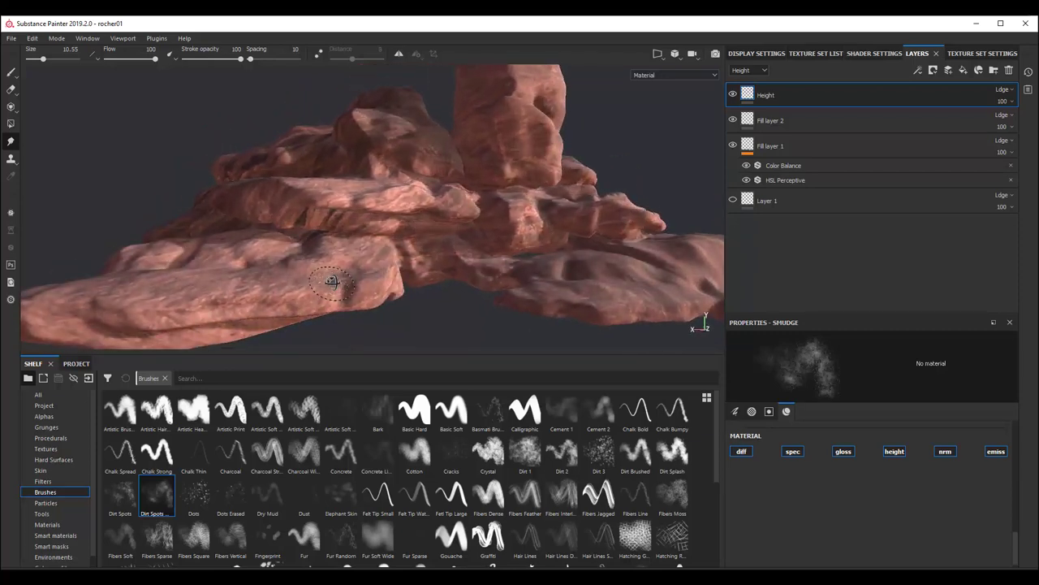
mouse_move(394, 266)
left_mouse_down("alt")
mouse_move(398, 246)
mouse_move(414, 273)
left_mouse_up("alt")
right_click_drag(409, 276, 408, 276, "shift")
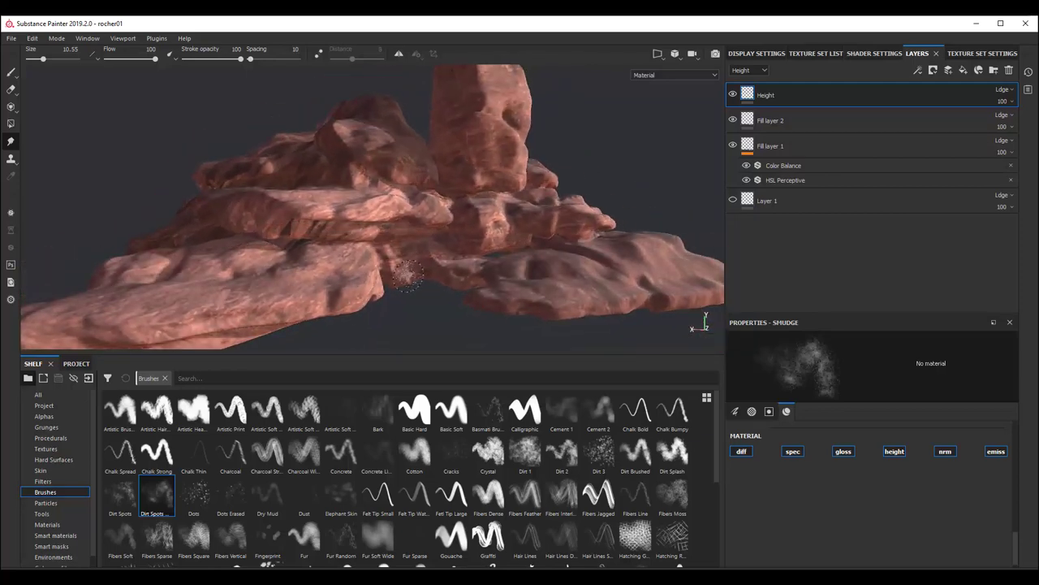